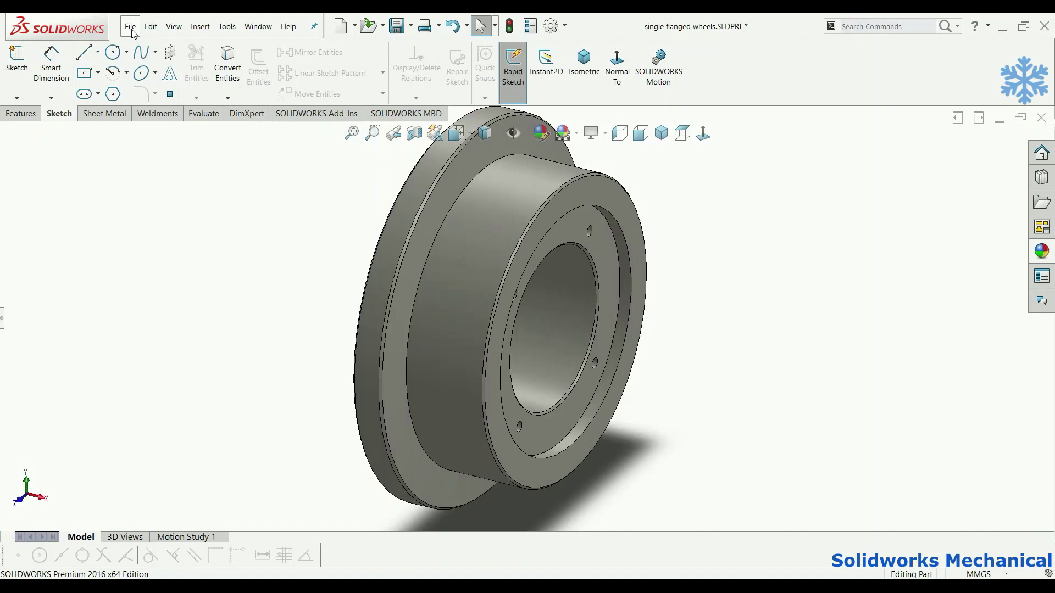
# Create a drawing of the flanged wheel part from the Drawing template on an A3 (GB) sheet
pyautogui.click(132, 29)
pyautogui.click(170, 110)
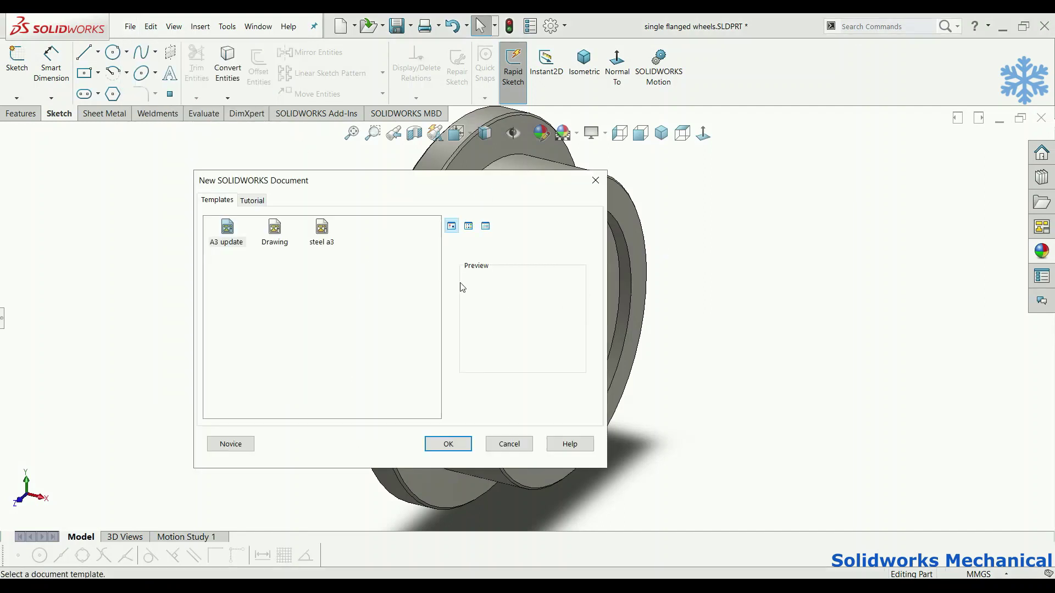
pyautogui.doubleClick(275, 231)
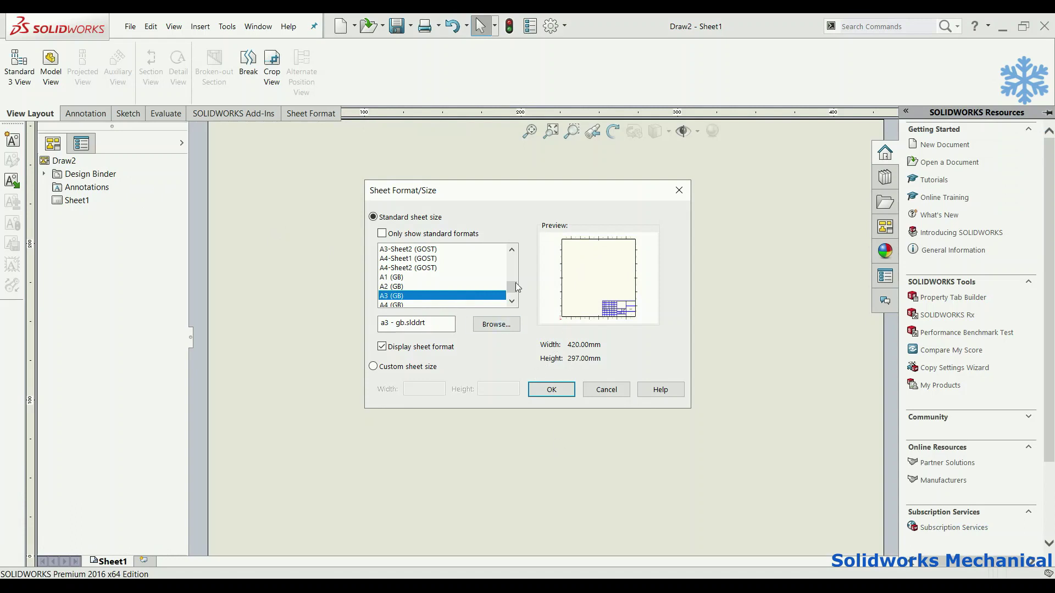
pyautogui.moveTo(515, 288)
pyautogui.mouseDown()
pyautogui.moveTo(516, 261)
pyautogui.moveTo(514, 291)
pyautogui.mouseUp()
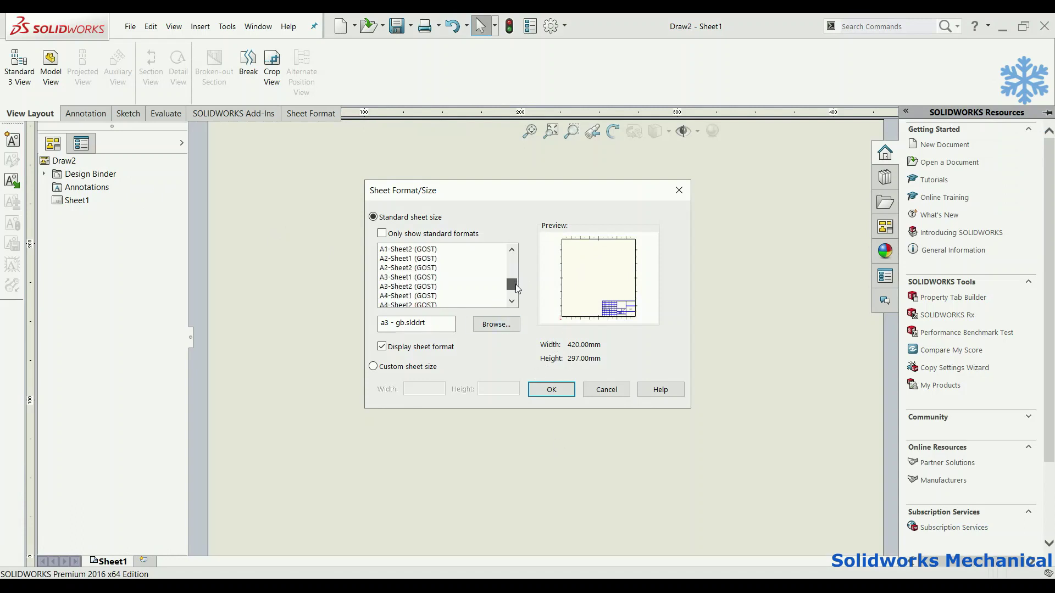
pyautogui.click(434, 276)
pyautogui.click(399, 259)
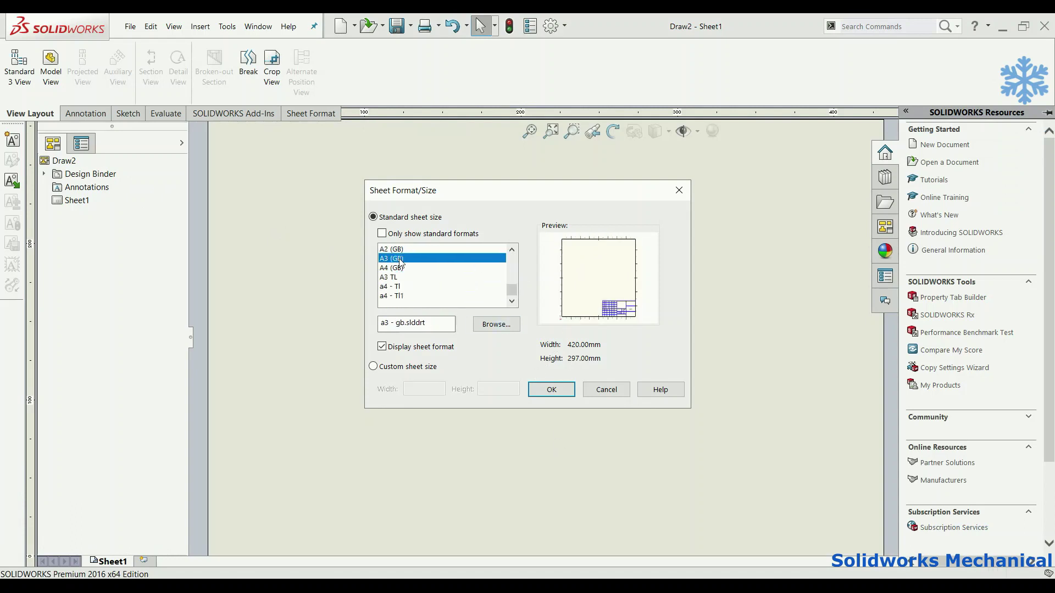
pyautogui.click(565, 385)
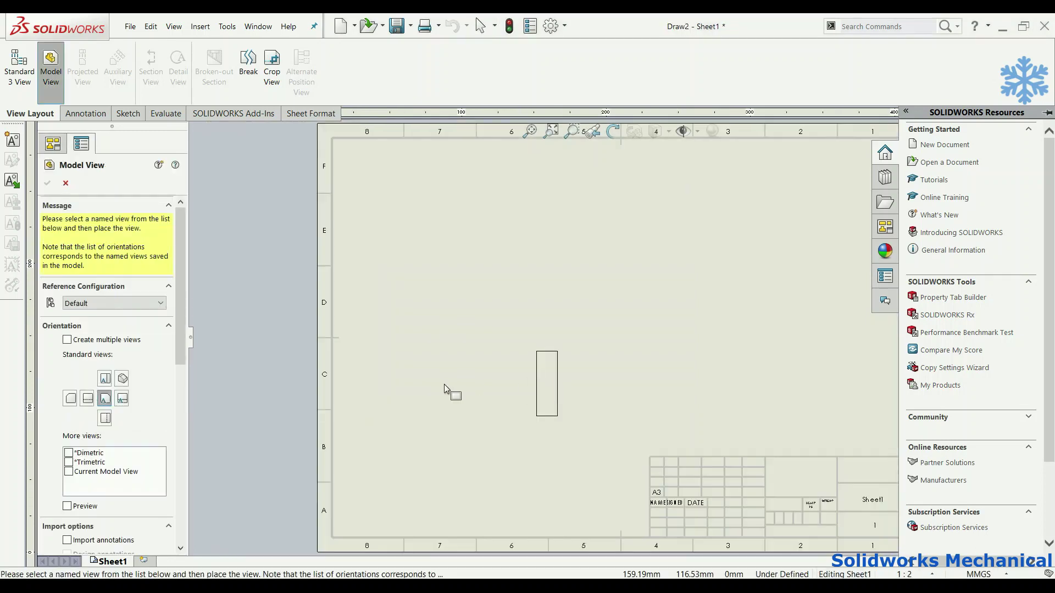
# Place the wheel's Front orientation view on the sheet and shift it down-left
pyautogui.click(118, 404)
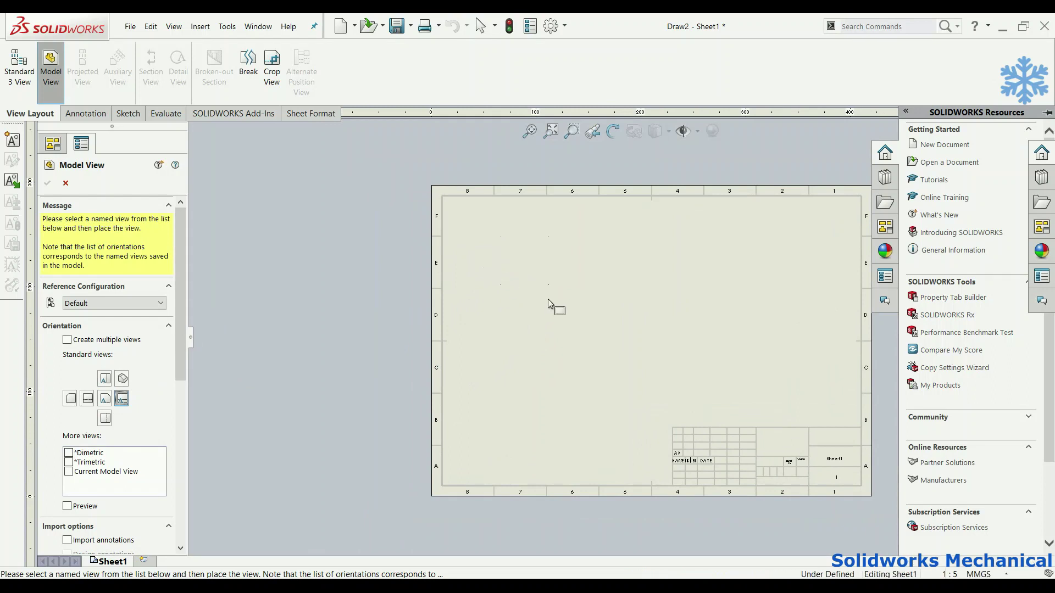
pyautogui.click(549, 278)
pyautogui.scroll(-2, 544, 272)
pyautogui.click(48, 184)
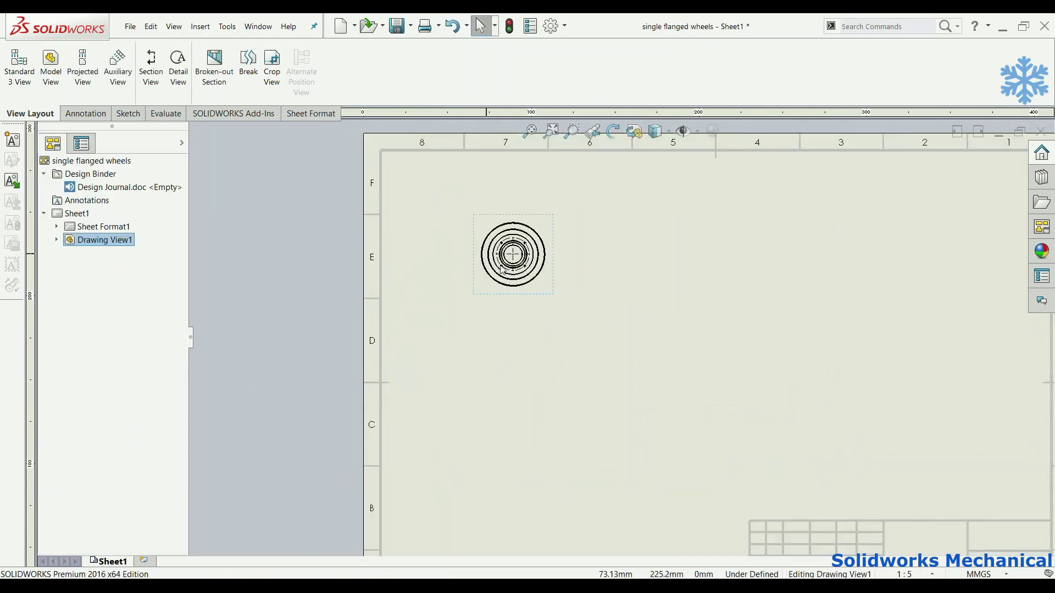
pyautogui.moveTo(541, 296); pyautogui.dragTo(528, 315)
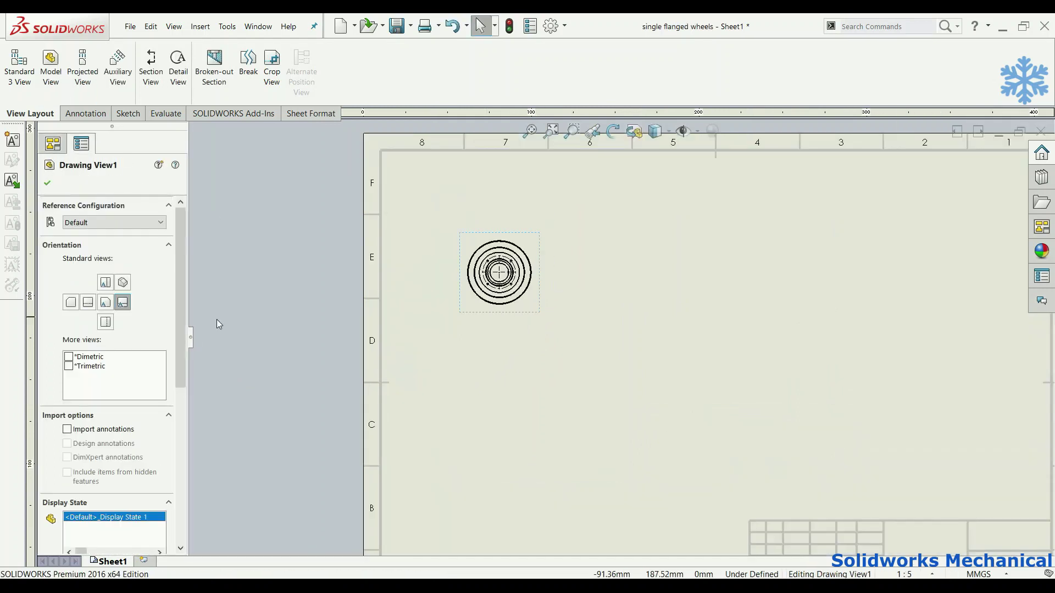
pyautogui.scroll(-5, 128, 425)
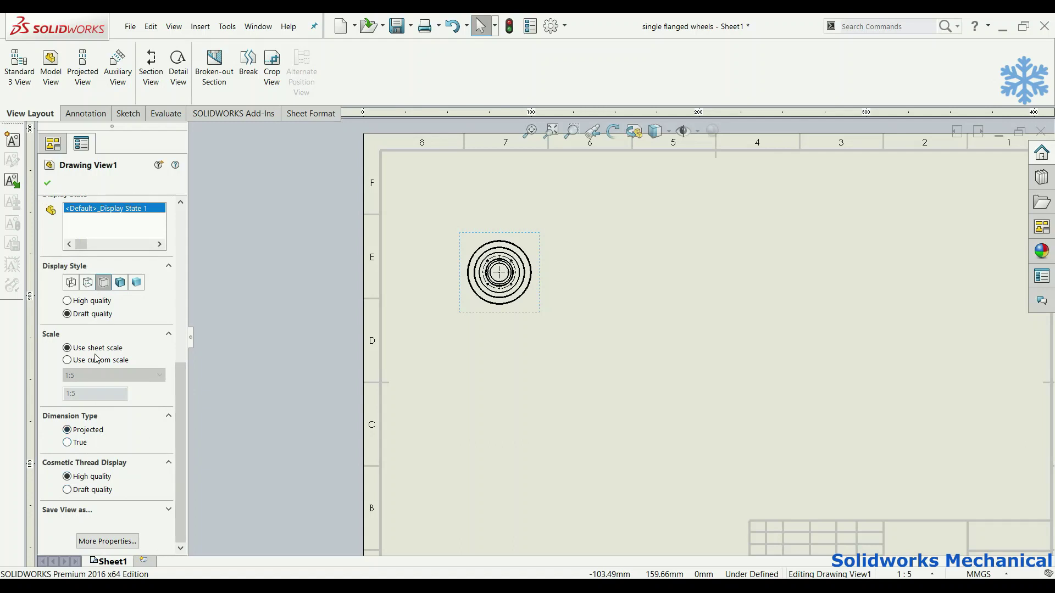
# Give the front view high-quality display and a custom scale, trying 1:1 then 1:0.5
pyautogui.click(85, 300)
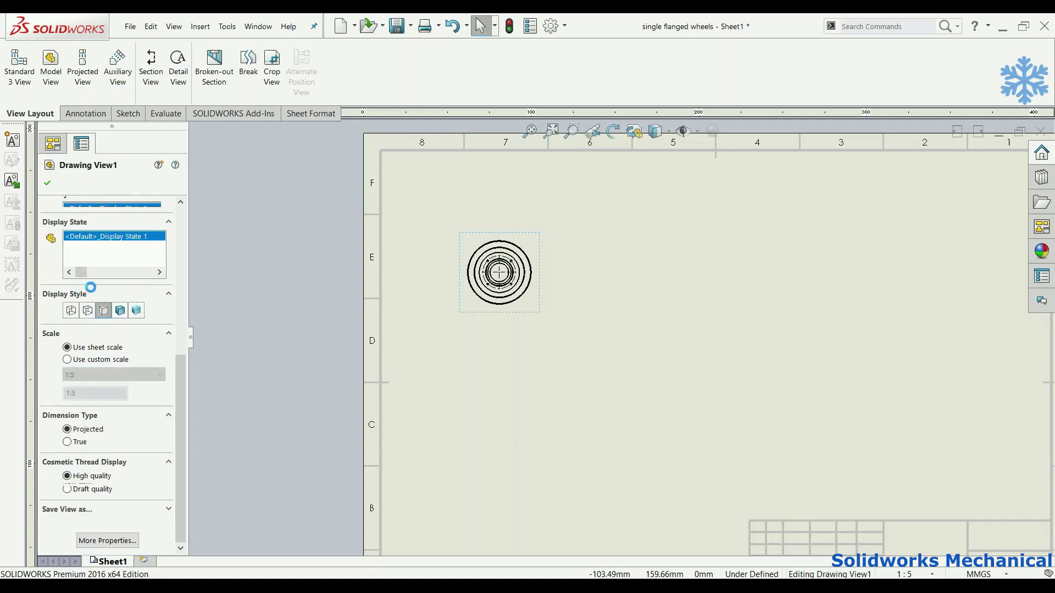
pyautogui.click(96, 360)
pyautogui.click(99, 375)
pyautogui.click(99, 398)
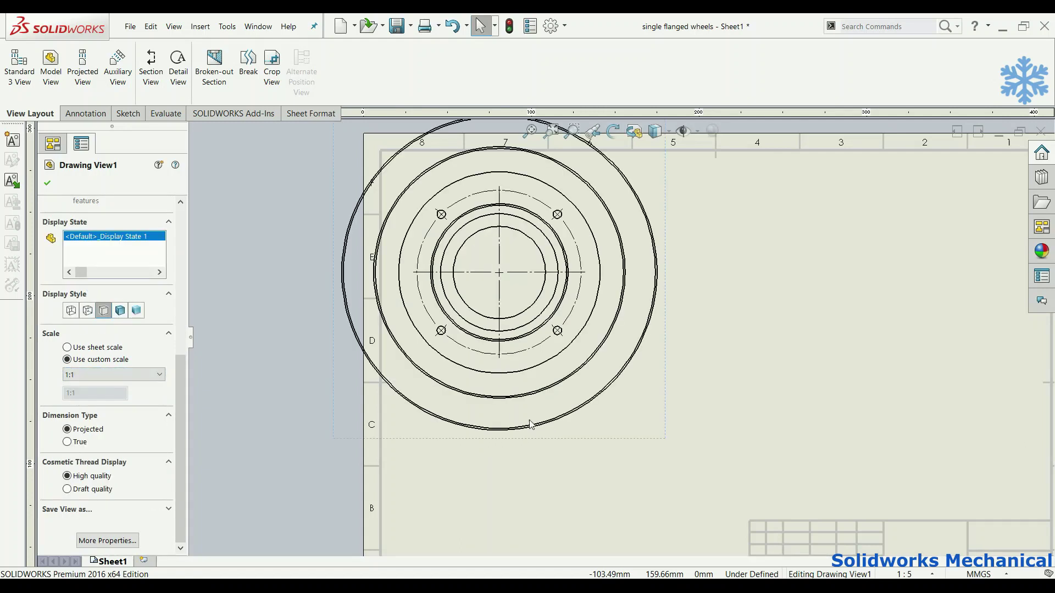
pyautogui.moveTo(646, 436)
pyautogui.mouseDown()
pyautogui.moveTo(709, 460)
pyautogui.moveTo(725, 484)
pyautogui.mouseUp()
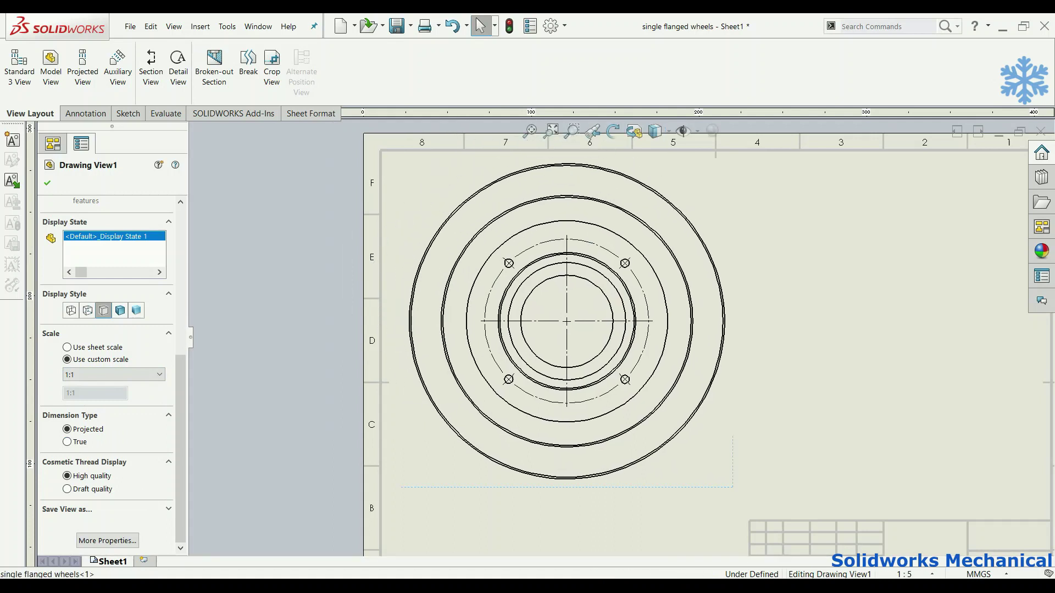
pyautogui.click(80, 377)
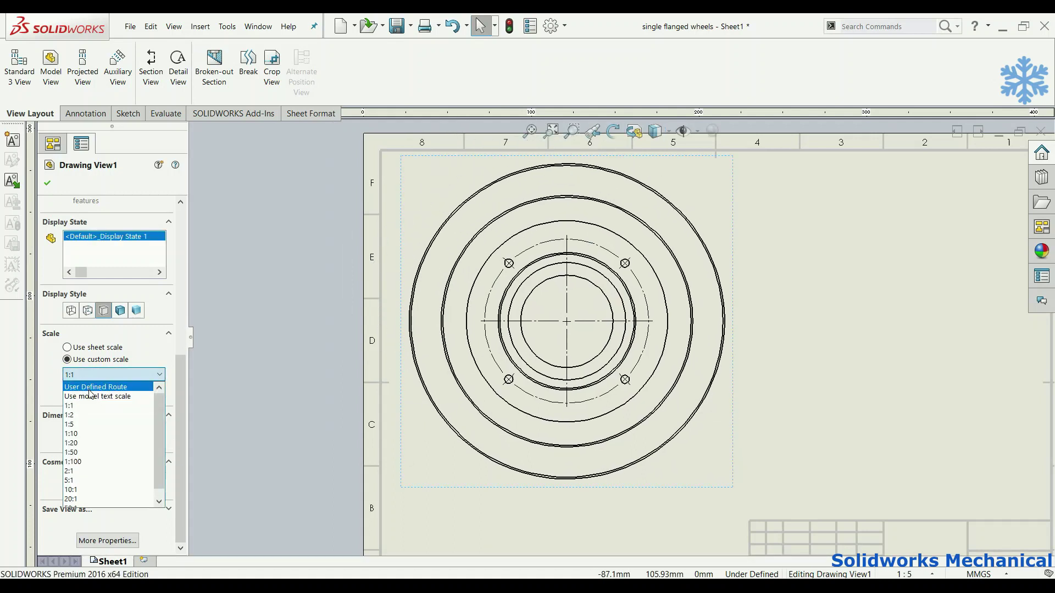
pyautogui.click(87, 390)
pyautogui.write('1:0.5')
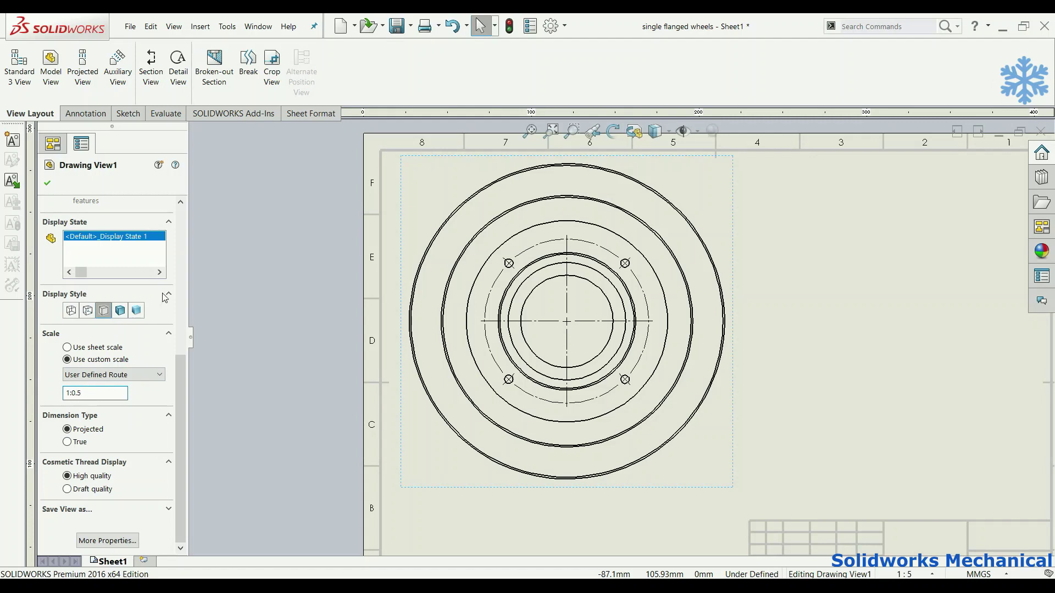
pyautogui.click(46, 184)
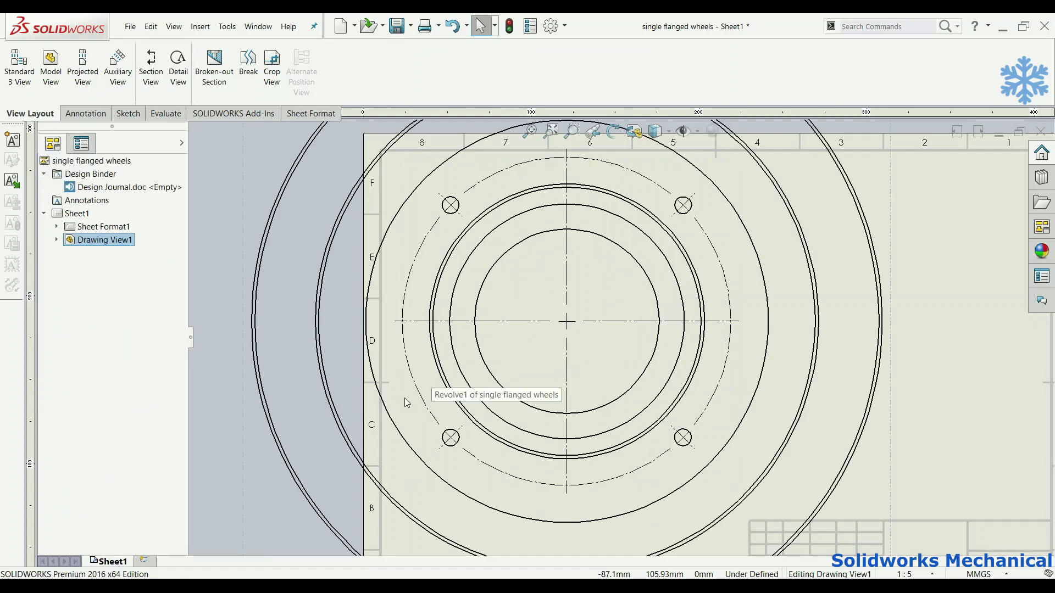
# Set the front view to a user-defined 1:1.5 scale and move it up-left
pyautogui.press('f')
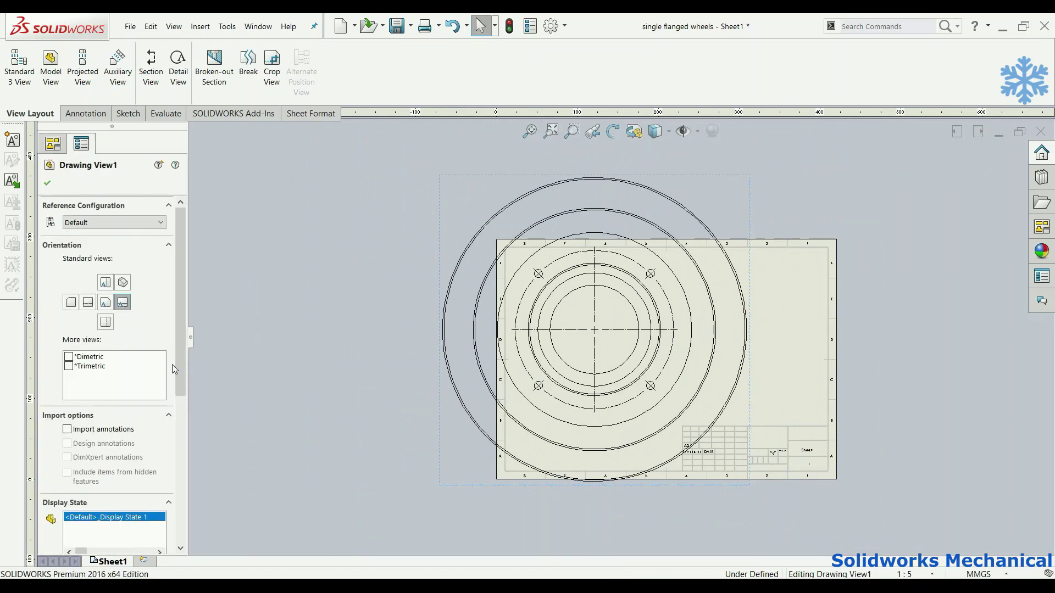
pyautogui.scroll(-3, 182, 405)
pyautogui.scroll(-2, 182, 405)
pyautogui.click(109, 523)
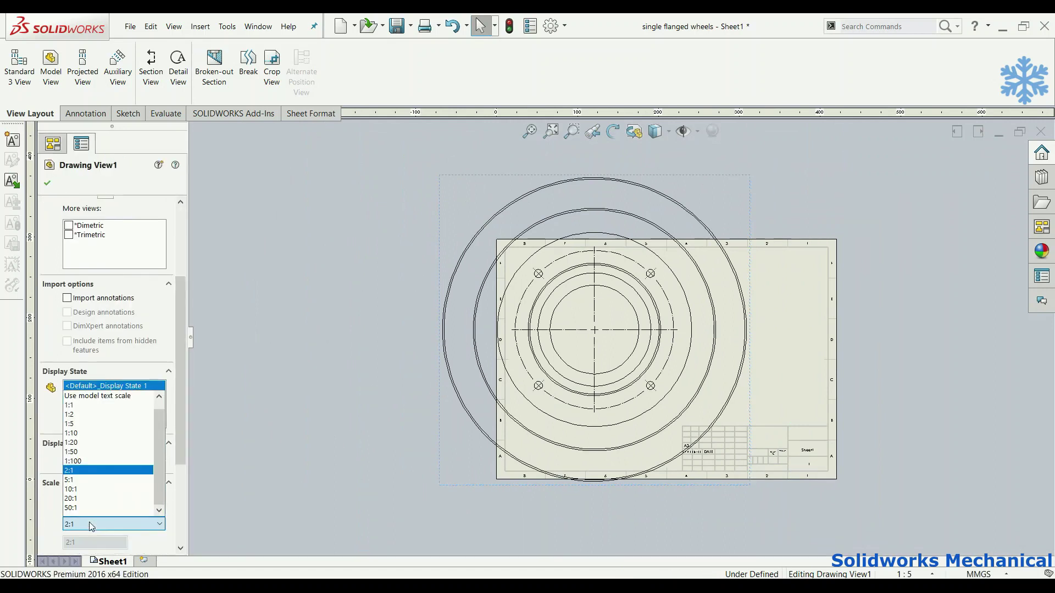
pyautogui.press('Up')
pyautogui.press('Up')
pyautogui.press('Up')
pyautogui.press('Up')
pyautogui.press('Up')
pyautogui.press('Up')
pyautogui.press('Up')
pyautogui.press('Return')
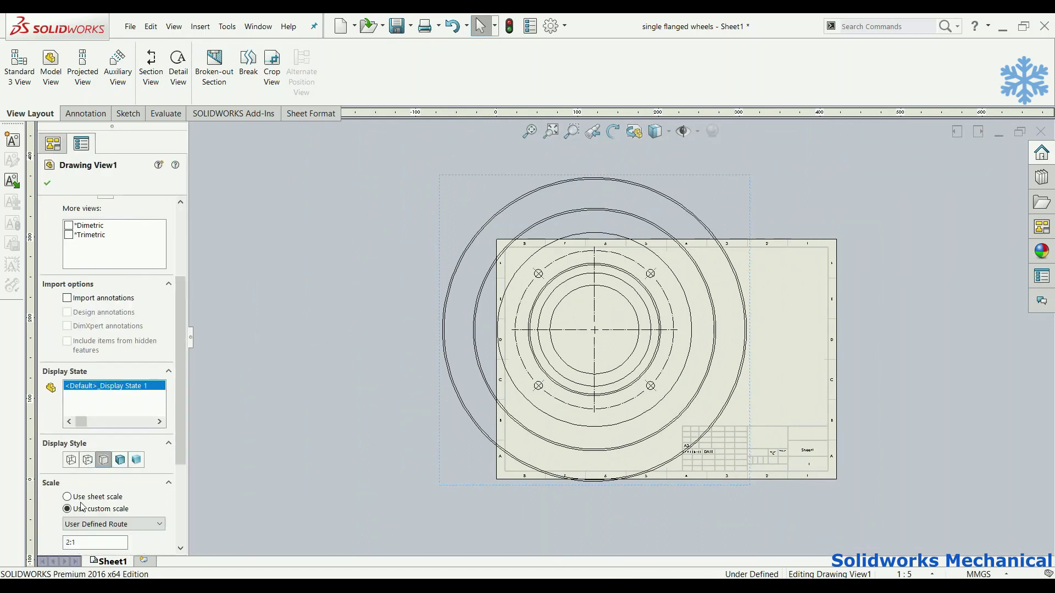
pyautogui.click(94, 543)
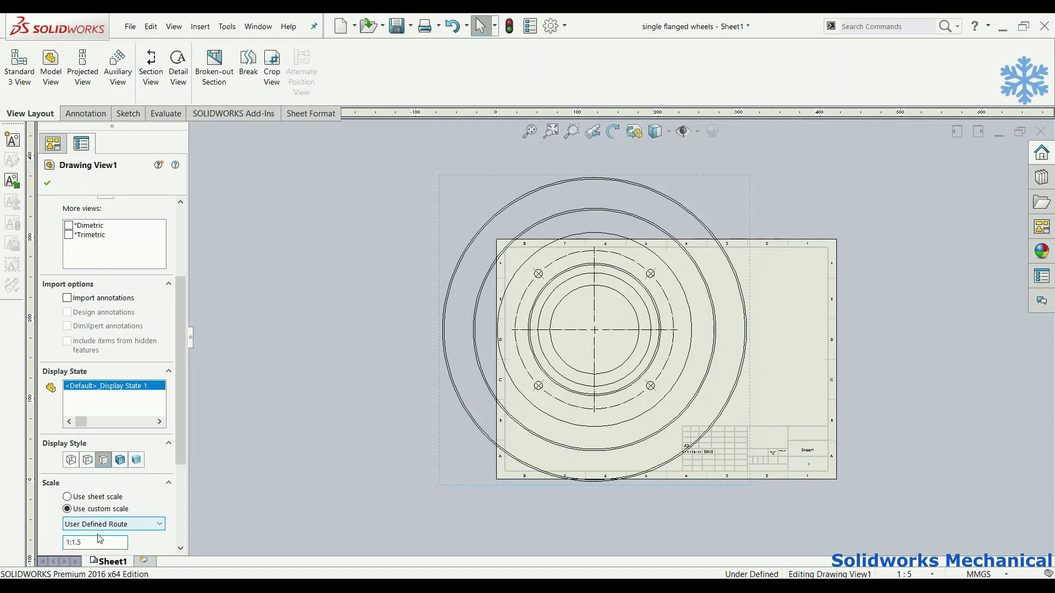
pyautogui.press('Return')
pyautogui.scroll(-2, 503, 279)
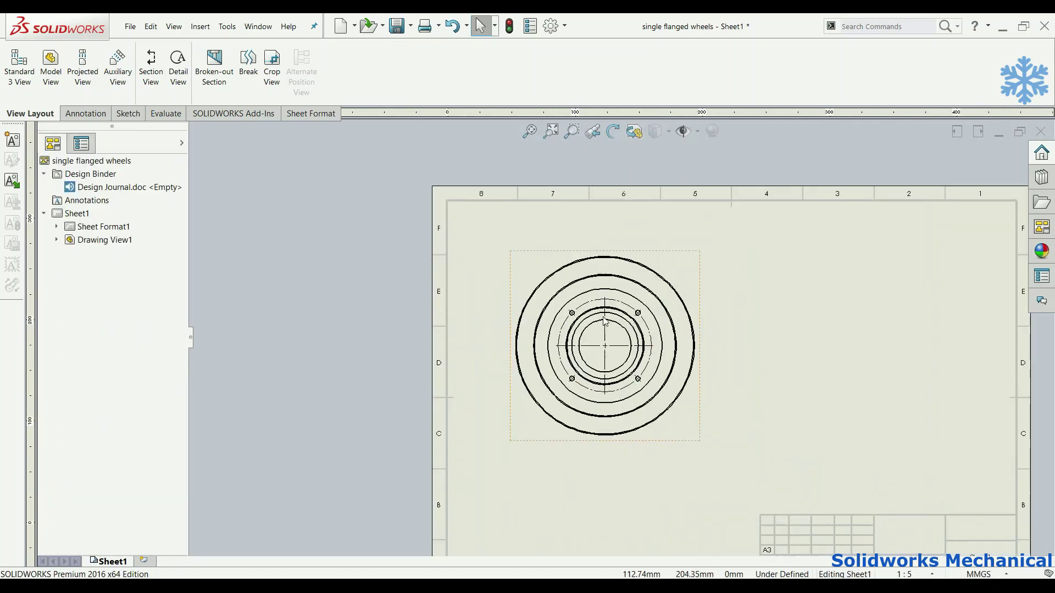
pyautogui.scroll(-2, 626, 234)
pyautogui.moveTo(581, 242); pyautogui.dragTo(544, 231)
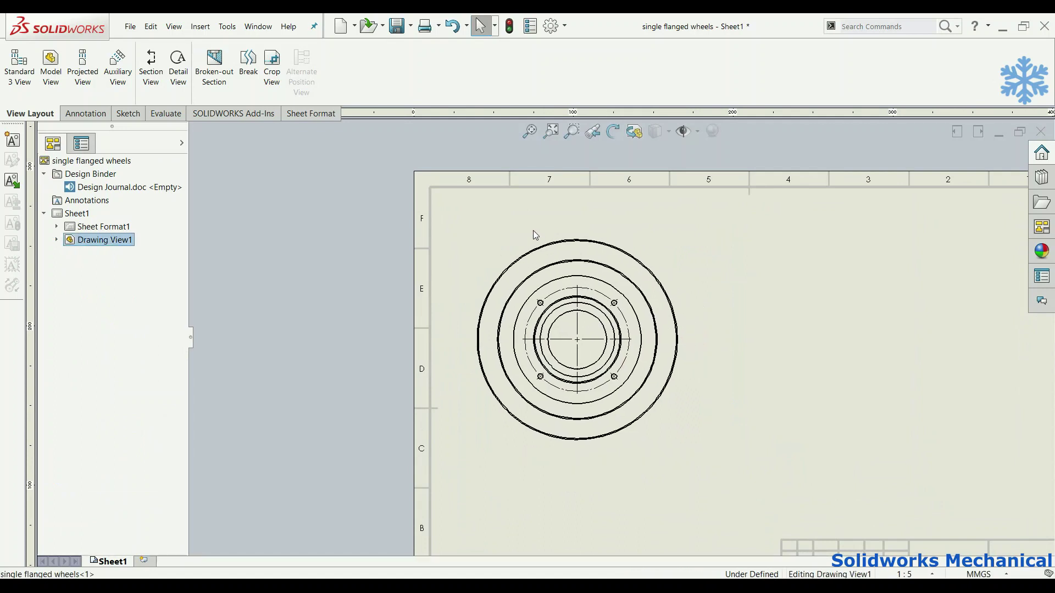
# Create section view A-A with a diagonal cutting line through opposite bolt holes, placed right
pyautogui.click(151, 66)
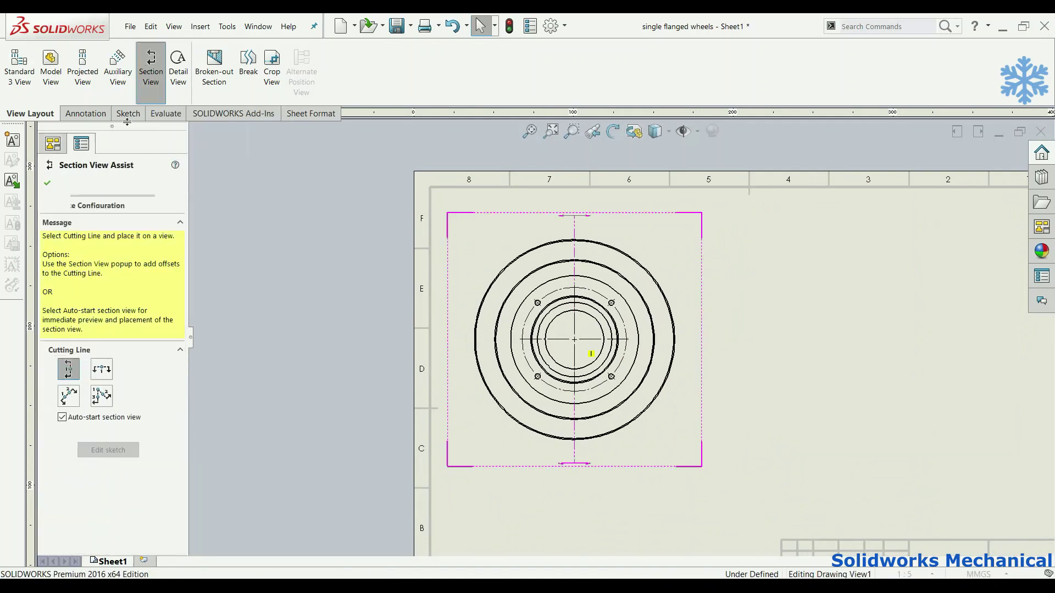
pyautogui.click(69, 396)
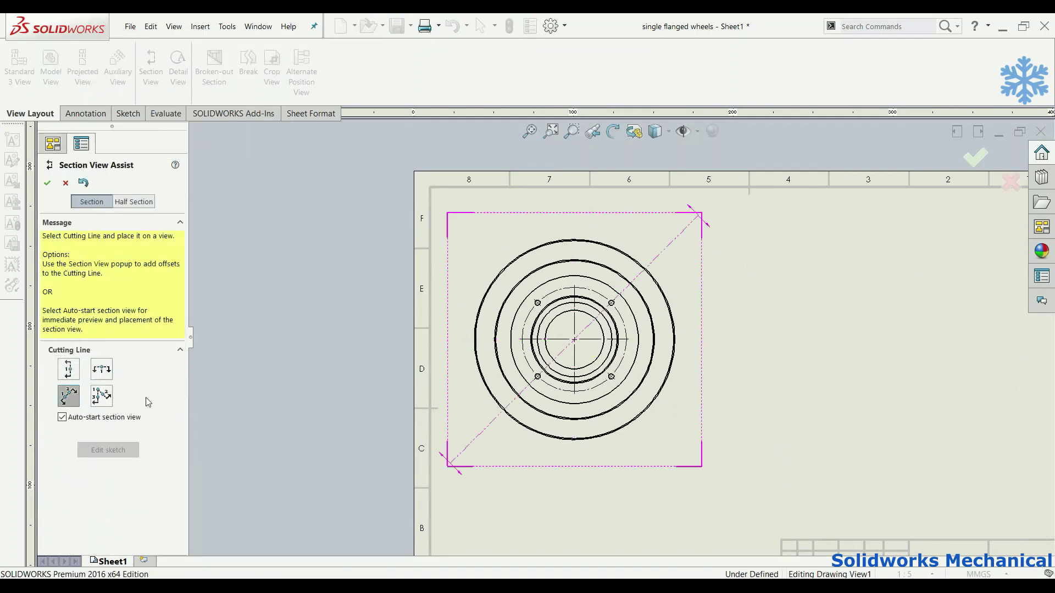
pyautogui.click(538, 378)
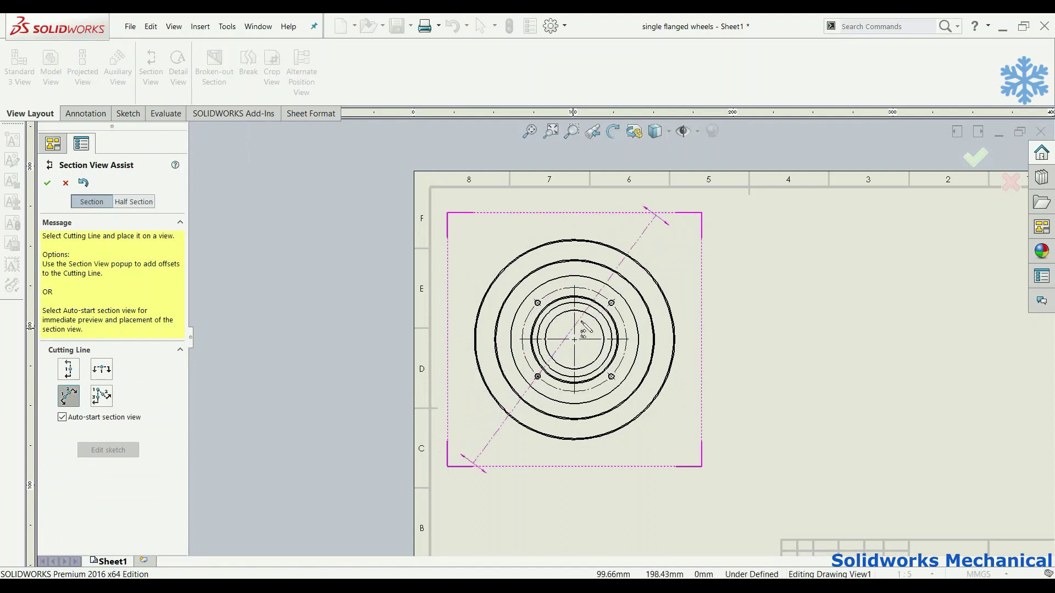
pyautogui.click(611, 303)
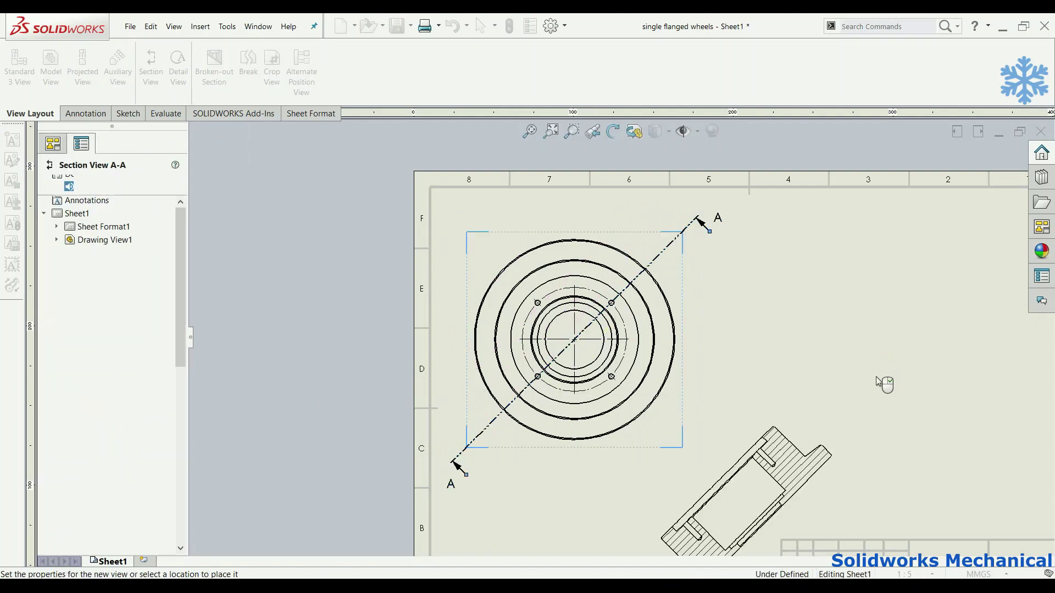
pyautogui.click(850, 372)
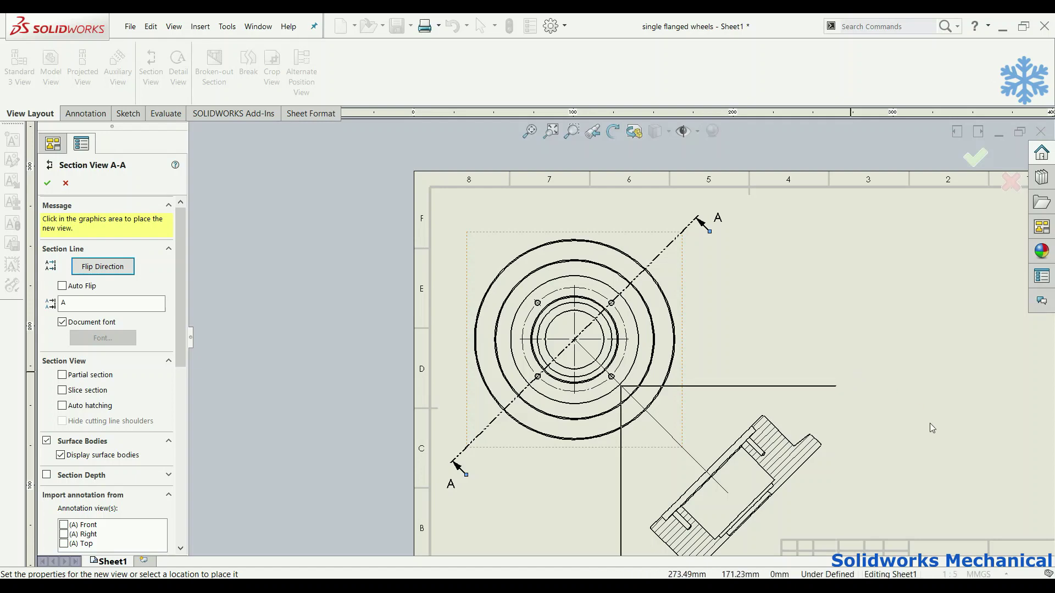
pyautogui.press('Return')
# Move the SECTION A-A label to the lower left and finish editing the section view
pyautogui.press('f')
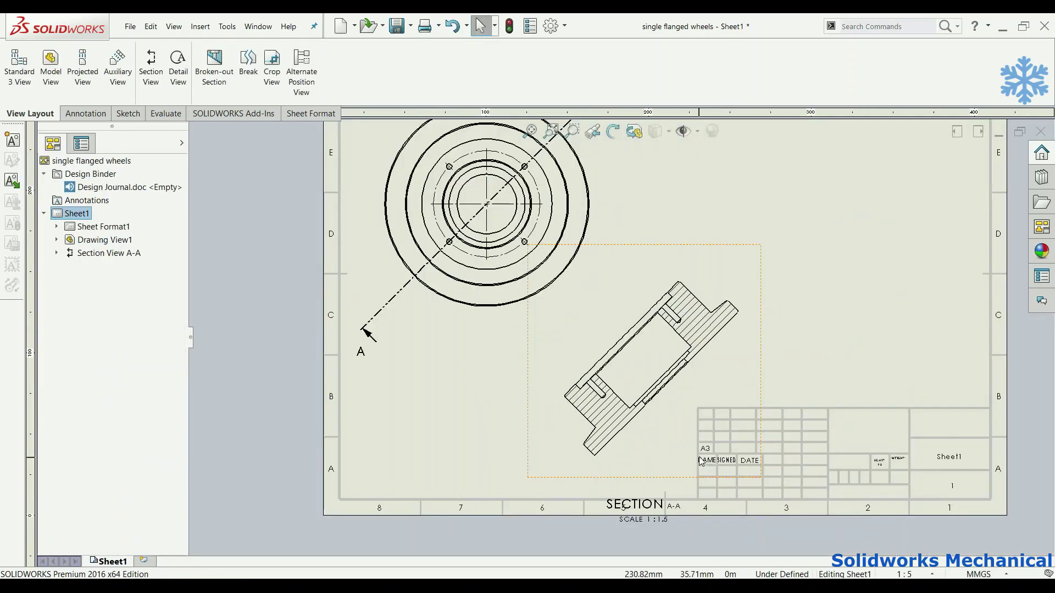
pyautogui.scroll(2, 789, 439)
pyautogui.moveTo(639, 517); pyautogui.dragTo(440, 493)
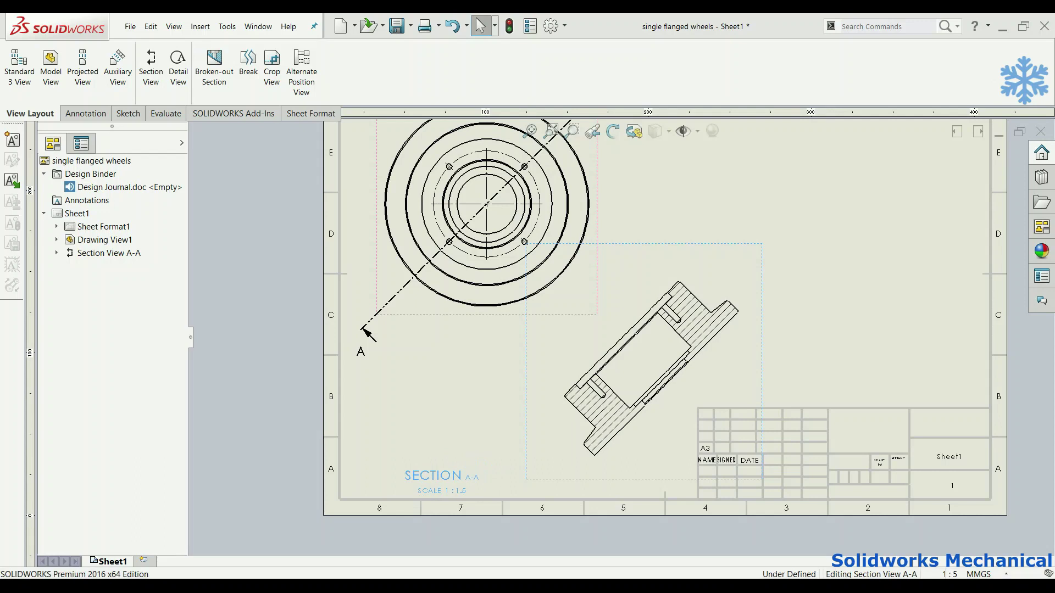
pyautogui.click(634, 454)
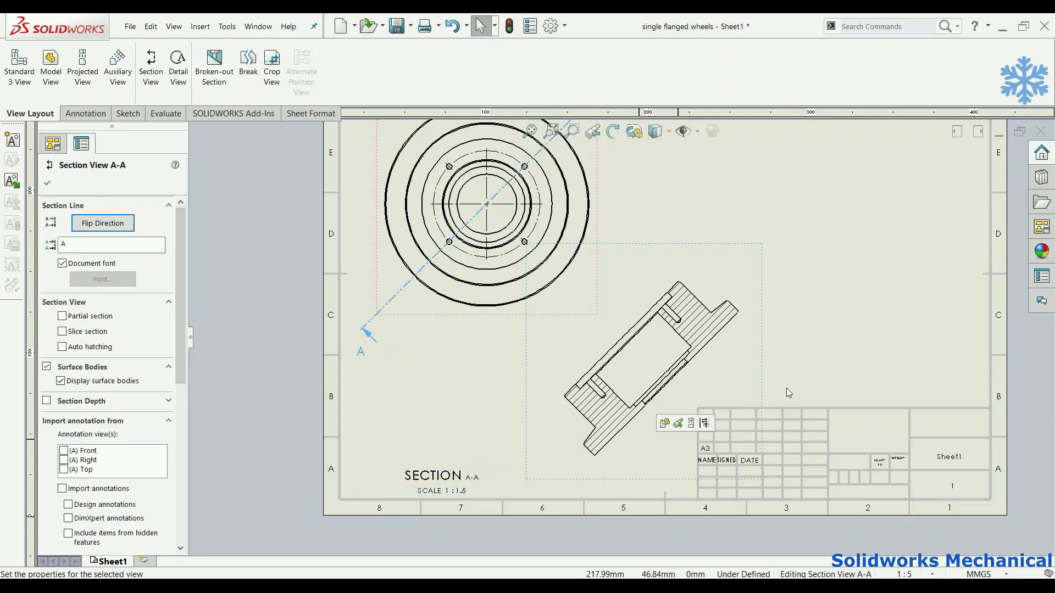
pyautogui.click(47, 183)
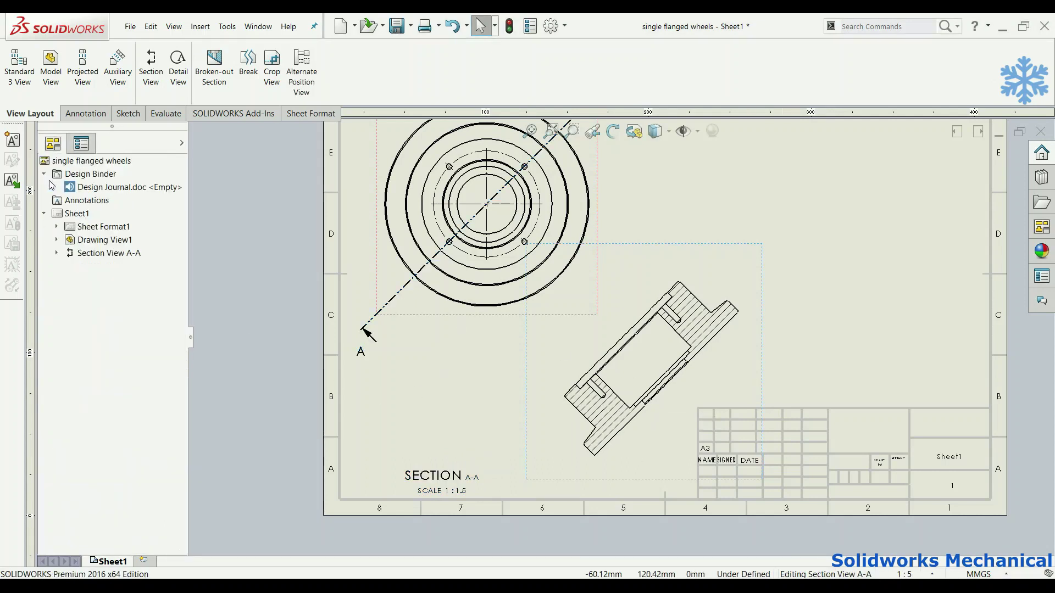
# Load single flanged wheels in the View Palette and drag its isometric view onto the sheet
pyautogui.press('f')
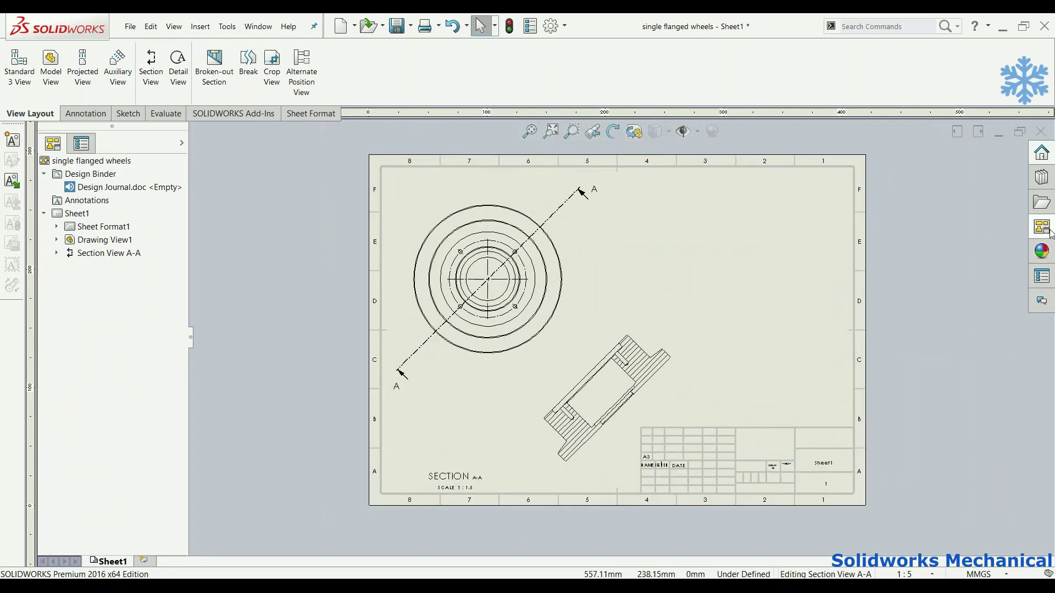
pyautogui.click(1049, 229)
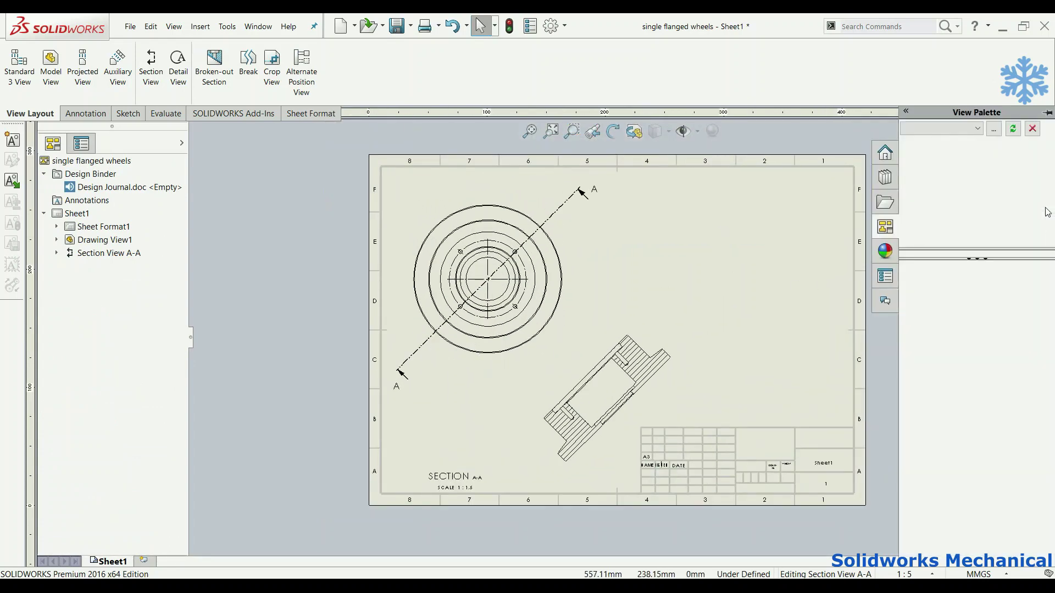
pyautogui.click(996, 129)
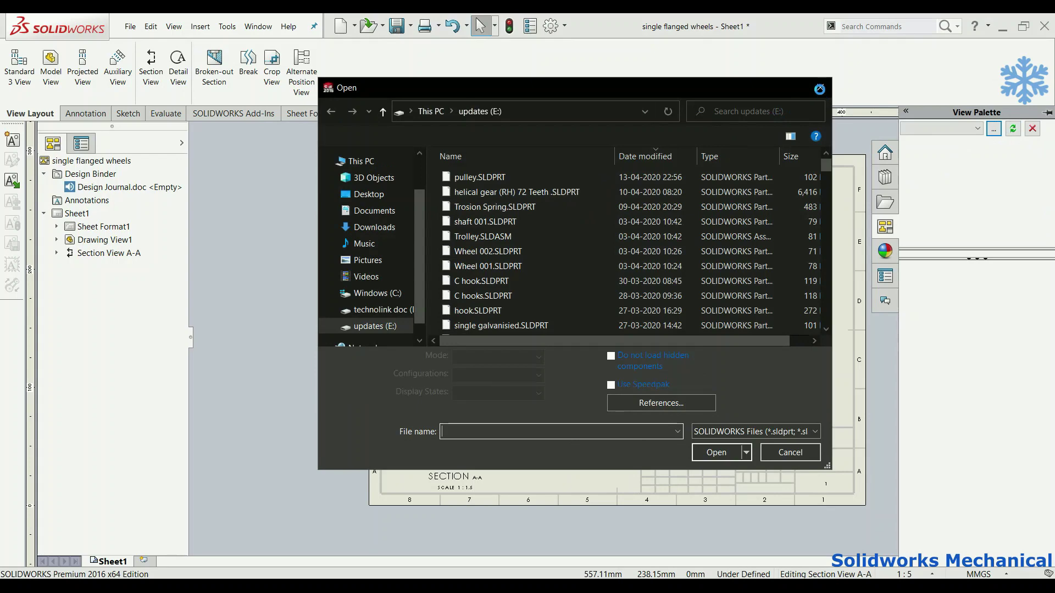
pyautogui.click(819, 89)
pyautogui.click(963, 144)
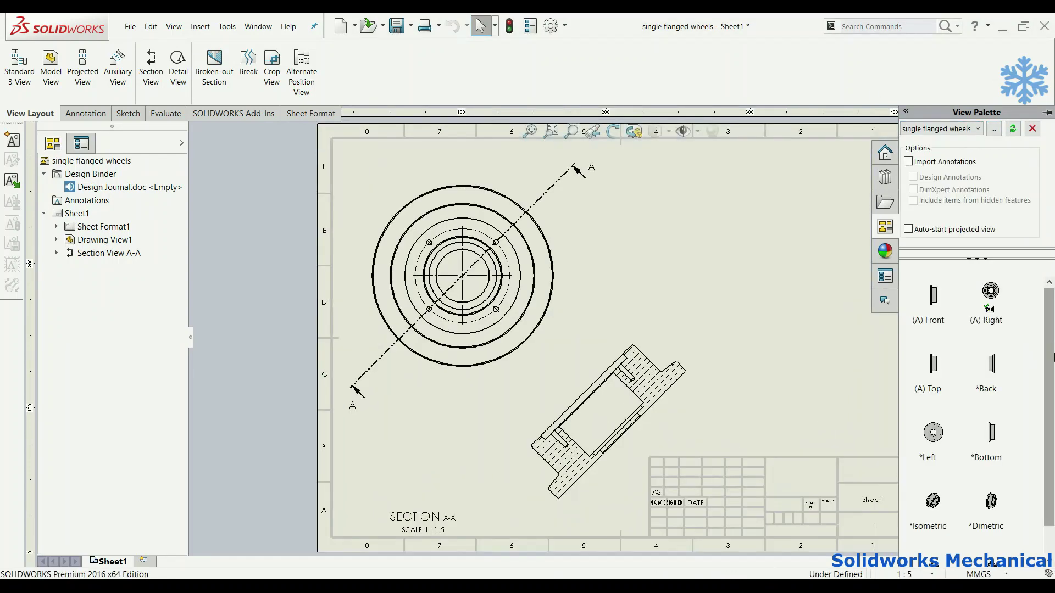
pyautogui.scroll(-1, 1049, 421)
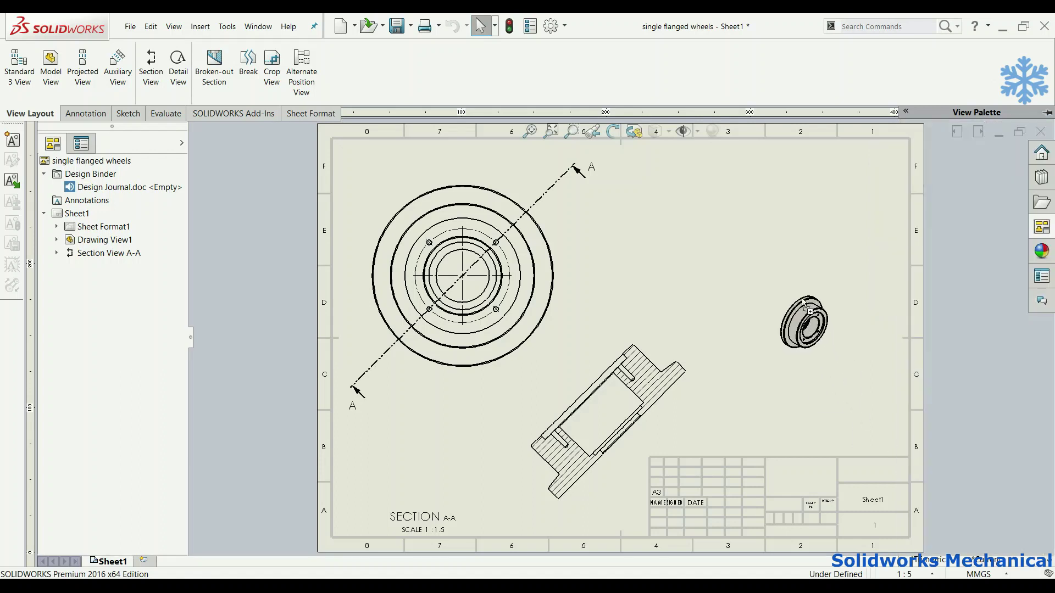
pyautogui.moveTo(888, 444); pyautogui.dragTo(839, 213)
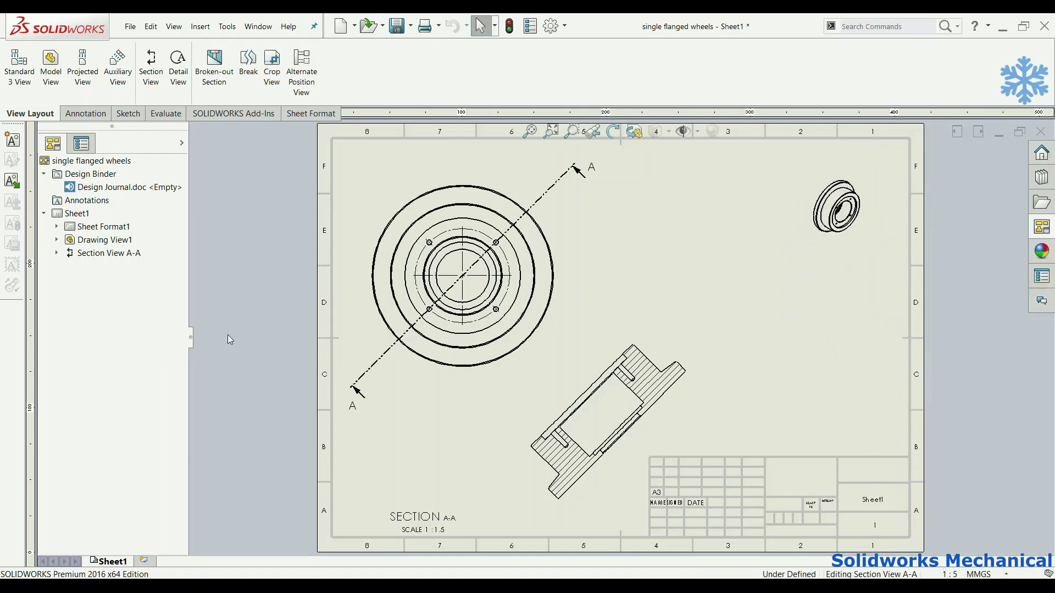
# Change the isometric view's display style, scale it to 1:2, and move it right-middle
pyautogui.scroll(-1, 172, 456)
pyautogui.scroll(-5, 118, 466)
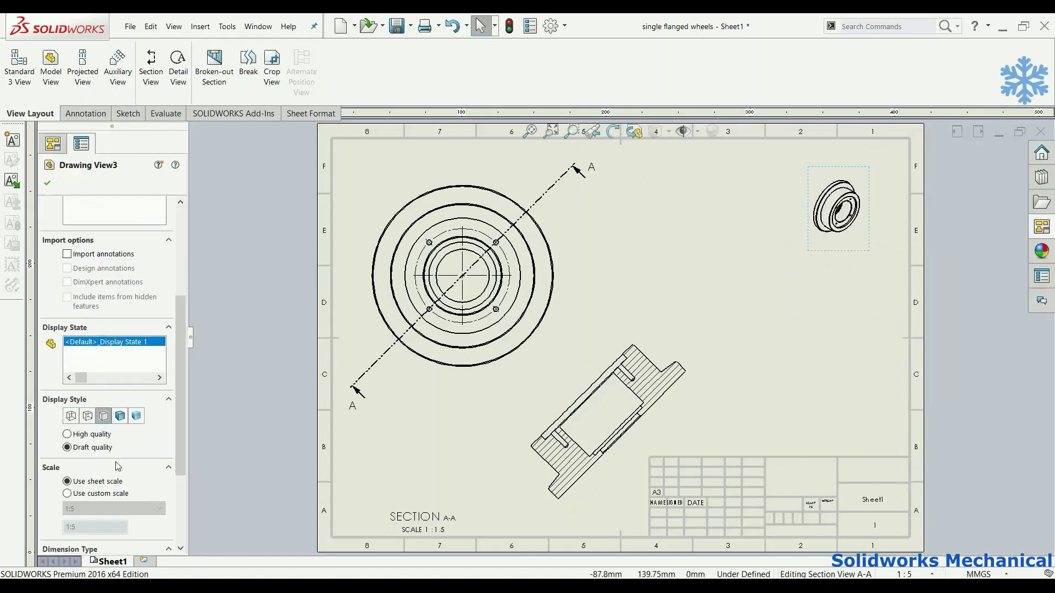
pyautogui.click(86, 435)
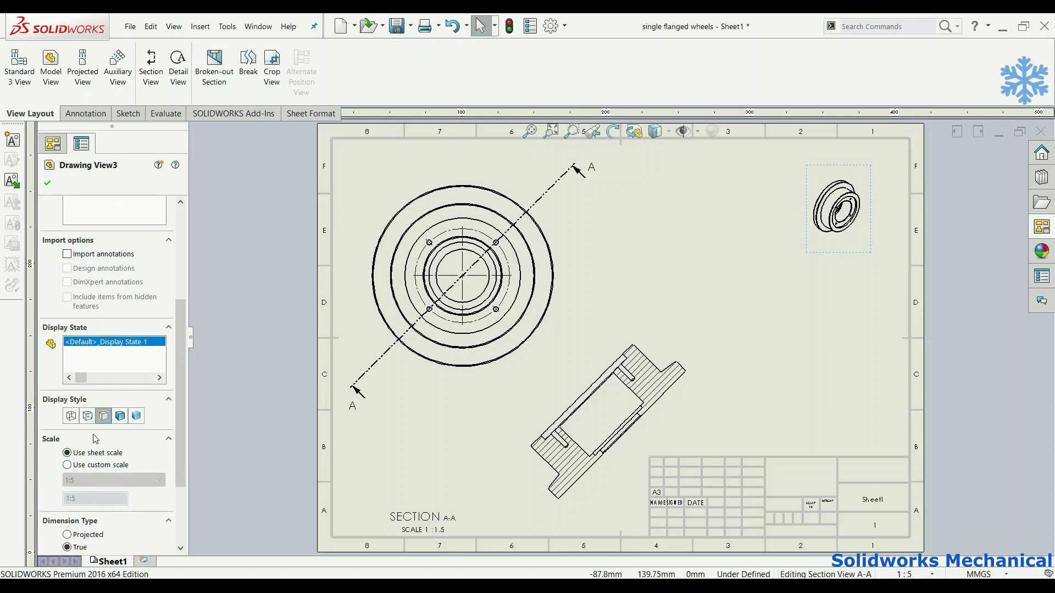
pyautogui.scroll(-3, 161, 426)
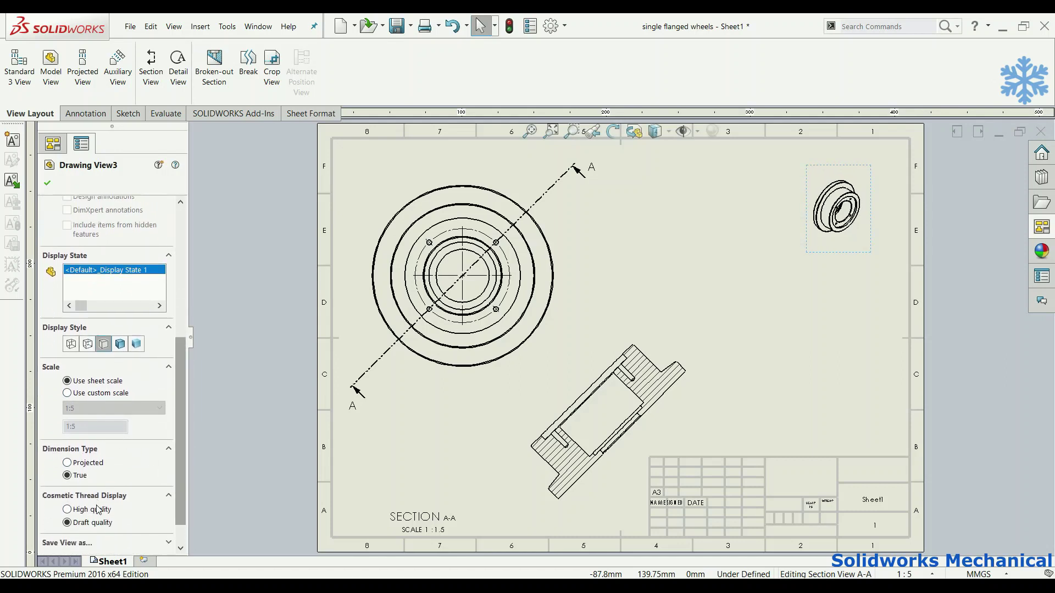
pyautogui.click(96, 413)
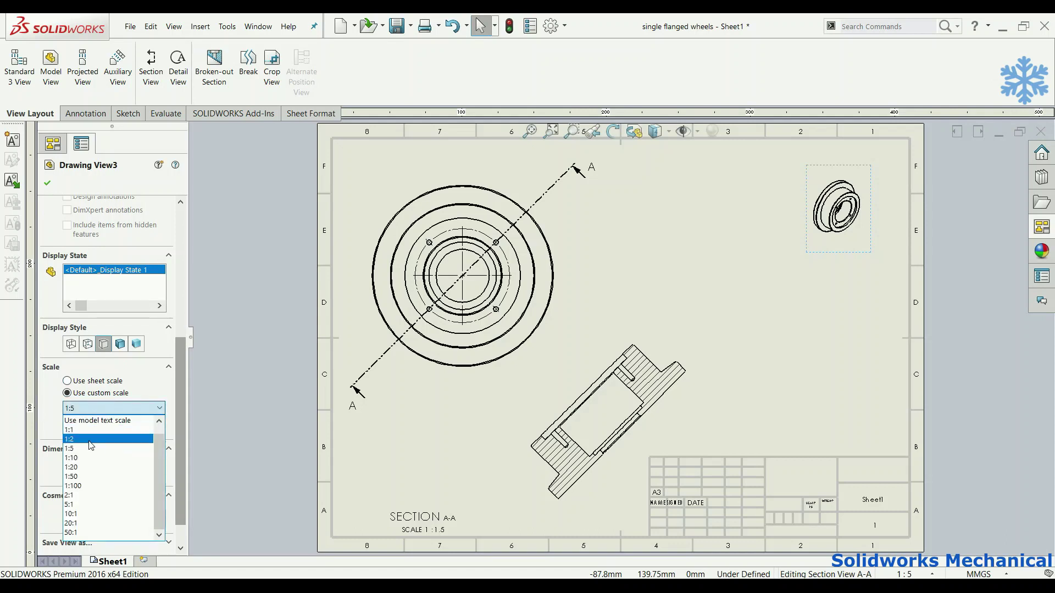
pyautogui.click(90, 440)
pyautogui.moveTo(841, 309); pyautogui.dragTo(830, 469)
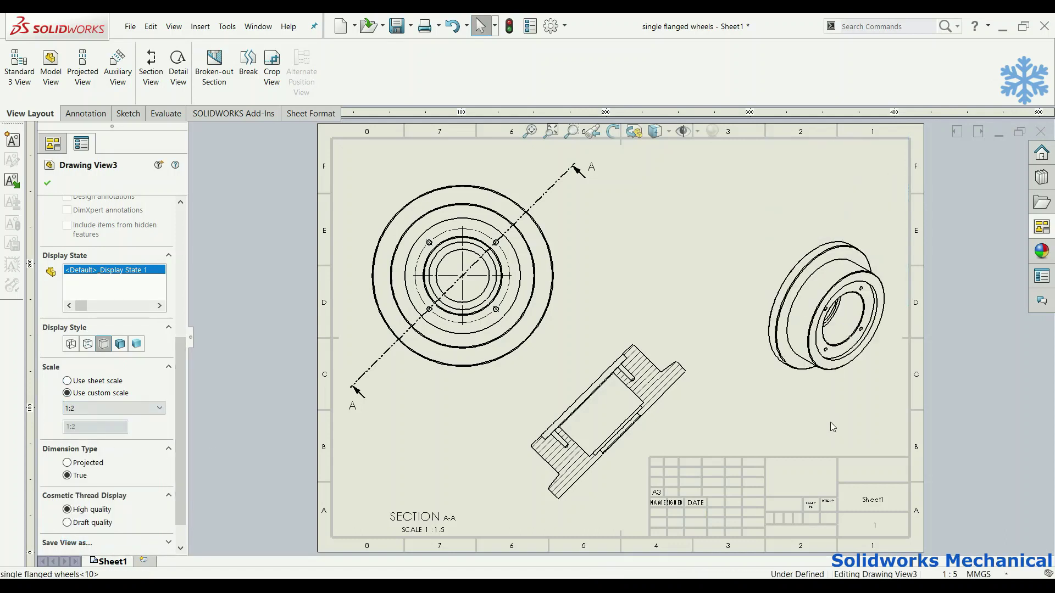
pyautogui.click(945, 454)
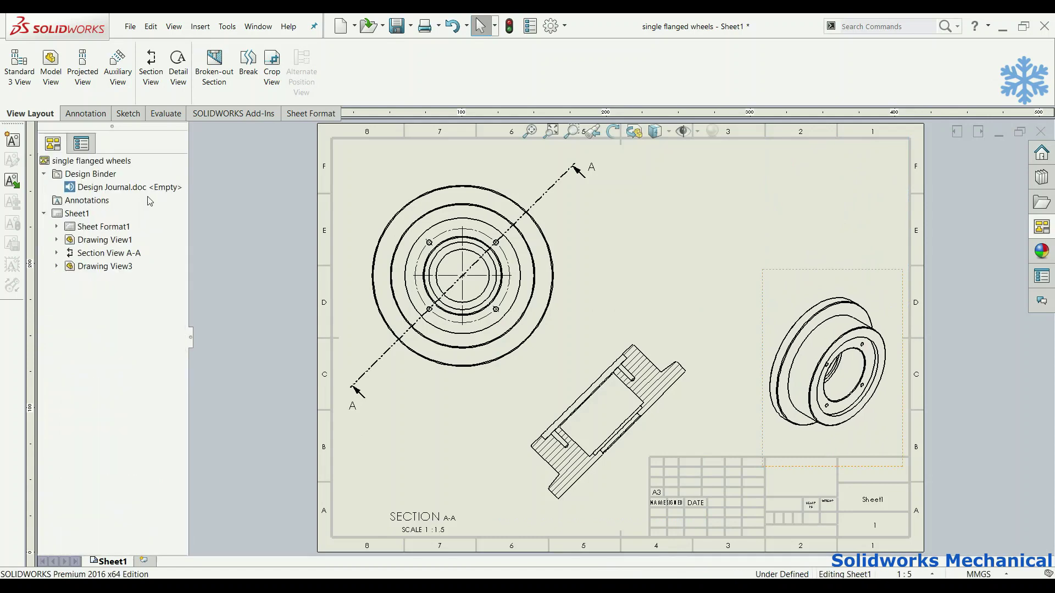
pyautogui.scroll(2, 621, 352)
pyautogui.scroll(-2, 628, 331)
pyautogui.scroll(-1, 628, 330)
pyautogui.scroll(-2, 619, 398)
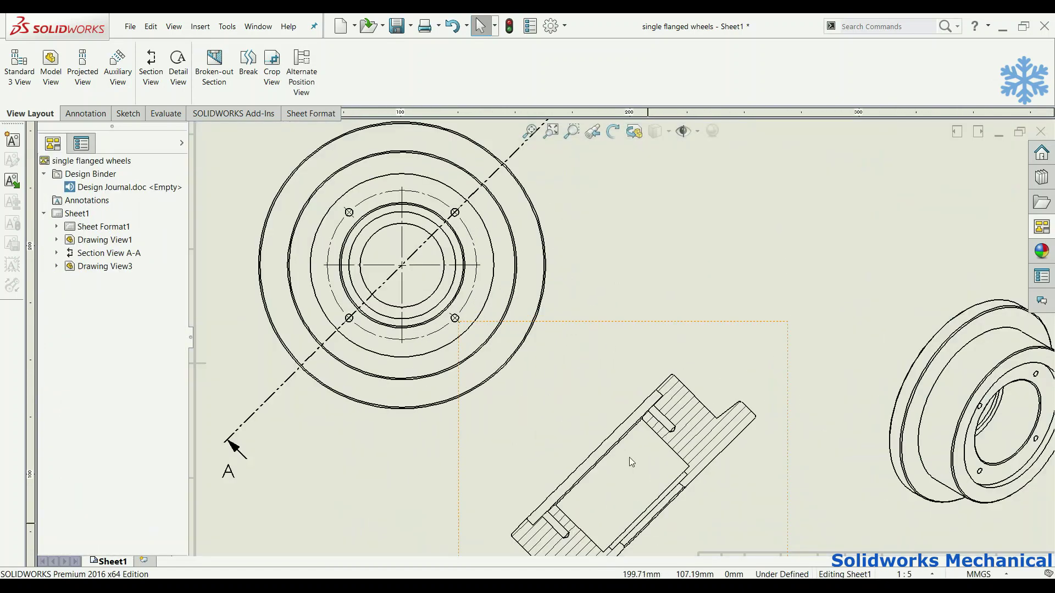
# Dimension the front view's outer circle as Ø188, placed at its upper right
pyautogui.click(86, 113)
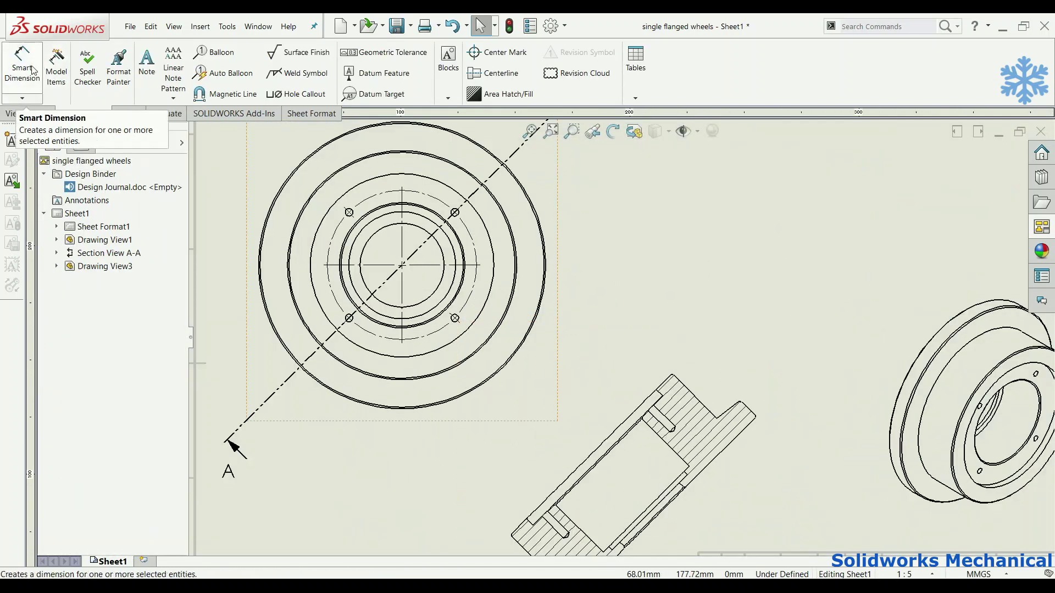
pyautogui.scroll(-2, 555, 198)
pyautogui.scroll(-2, 541, 245)
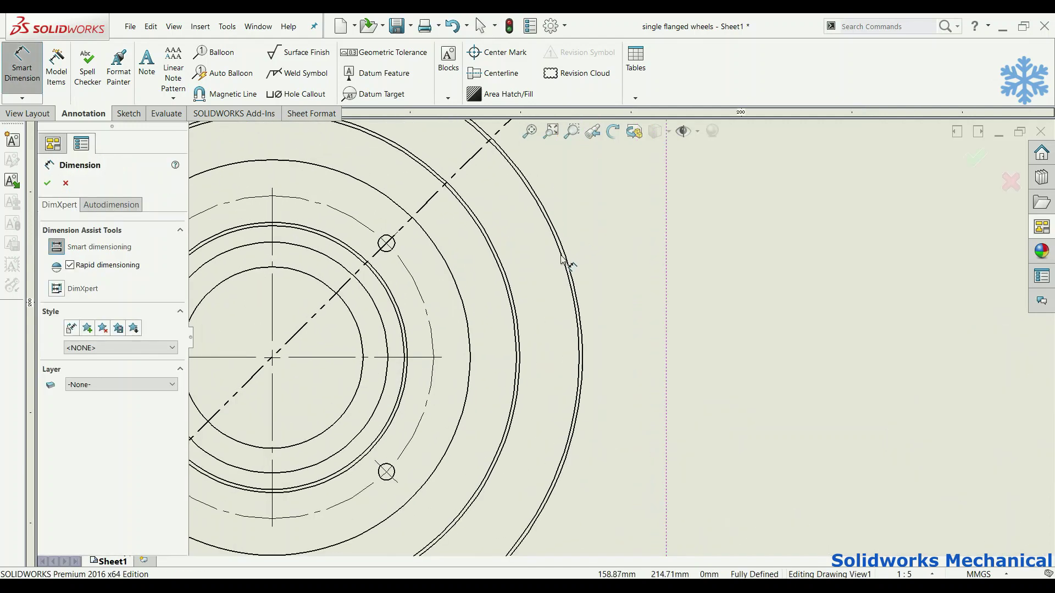
pyautogui.scroll(-2, 561, 253)
pyautogui.click(568, 263)
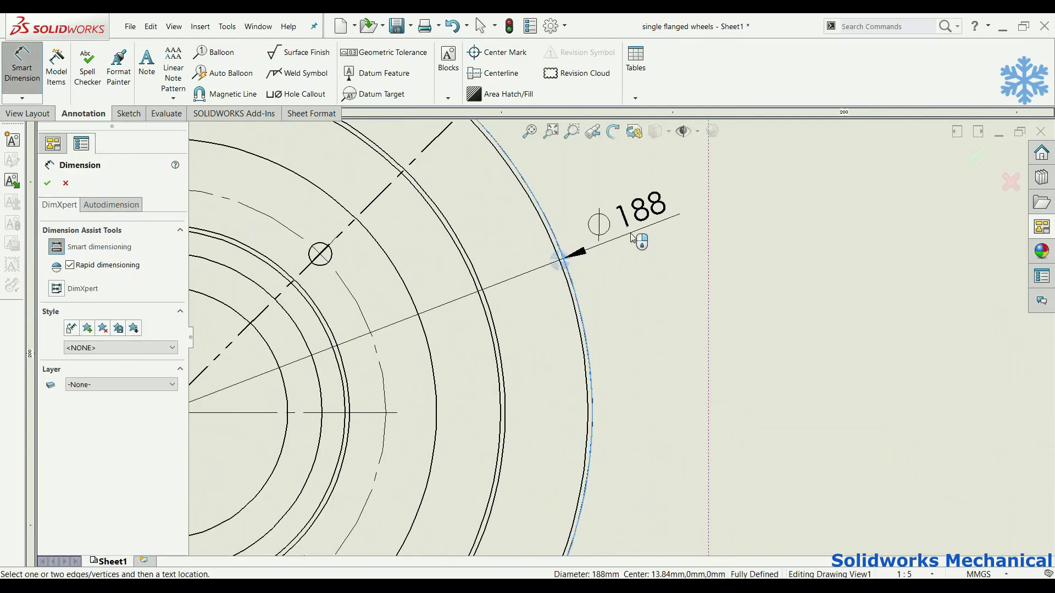
pyautogui.click(632, 237)
pyautogui.scroll(3, 666, 329)
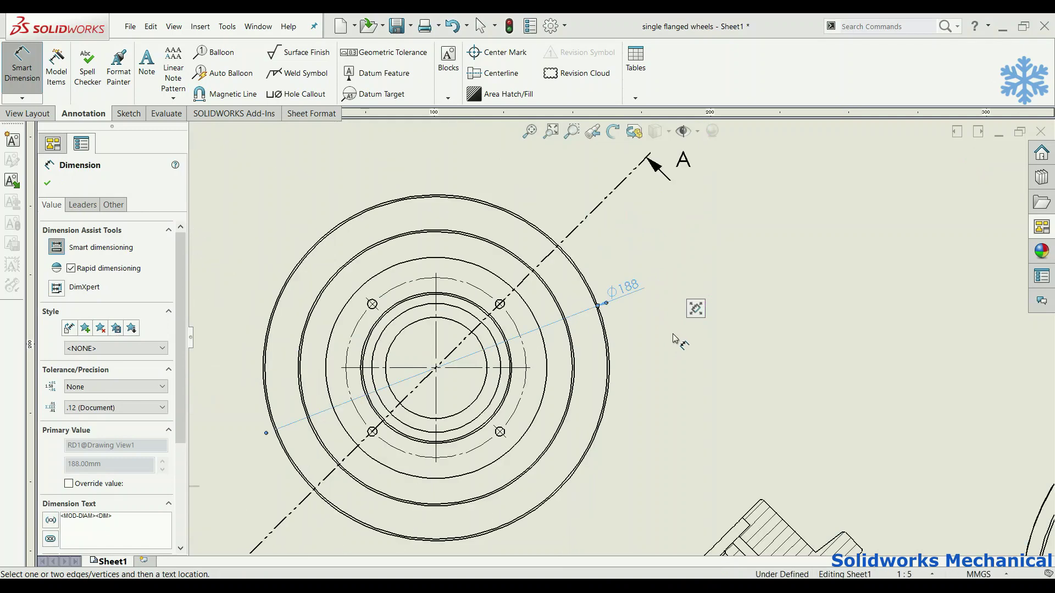
pyautogui.scroll(3, 693, 306)
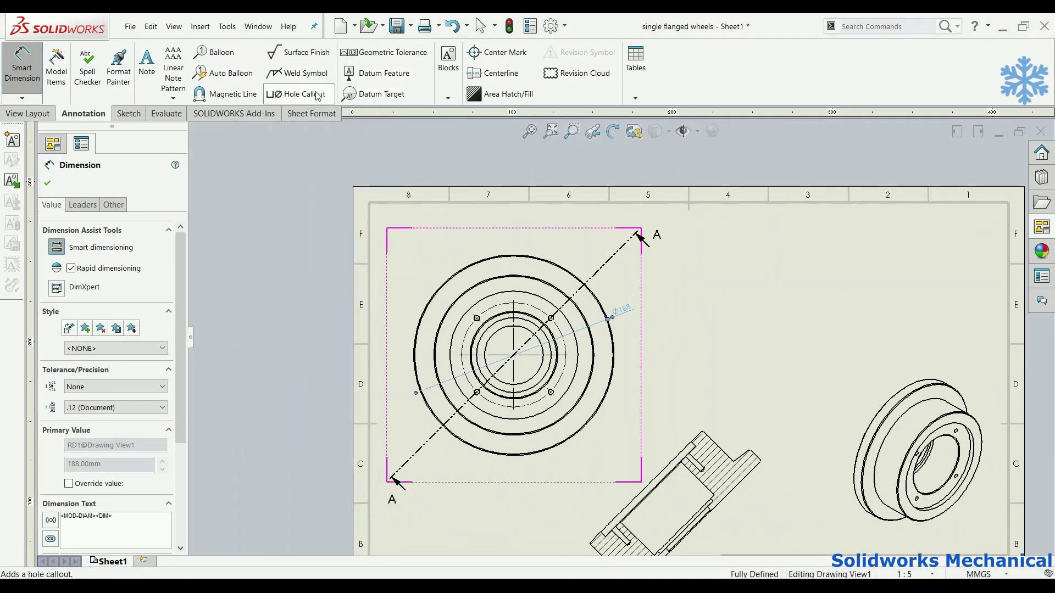
# Label a bolt hole with a 4 x Ø5, 20 deep hole callout left of the front view
pyautogui.click(297, 94)
pyautogui.scroll(-1, 483, 312)
pyautogui.scroll(-2, 482, 312)
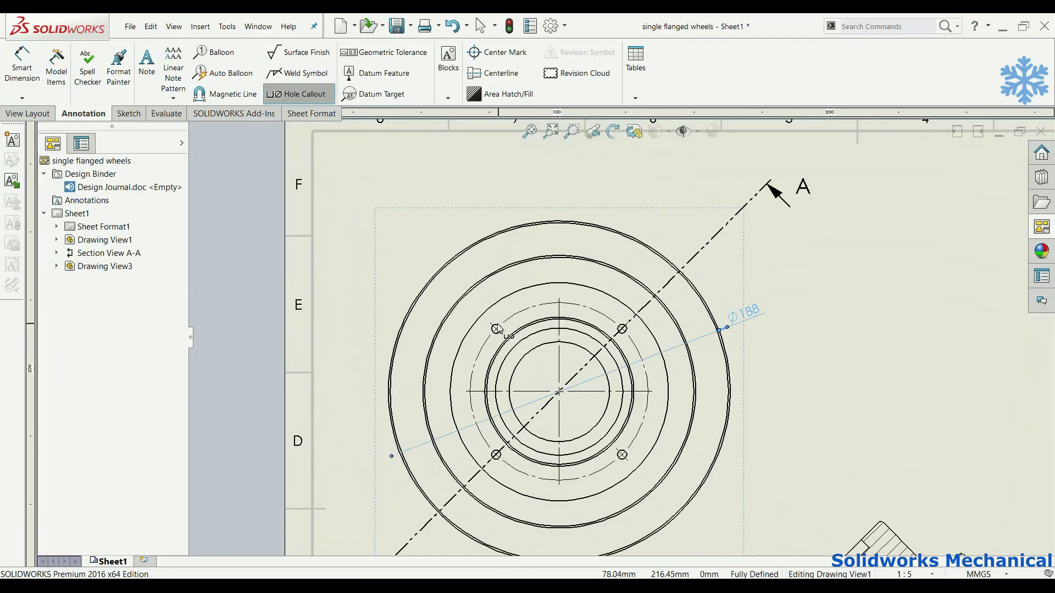
pyautogui.click(497, 328)
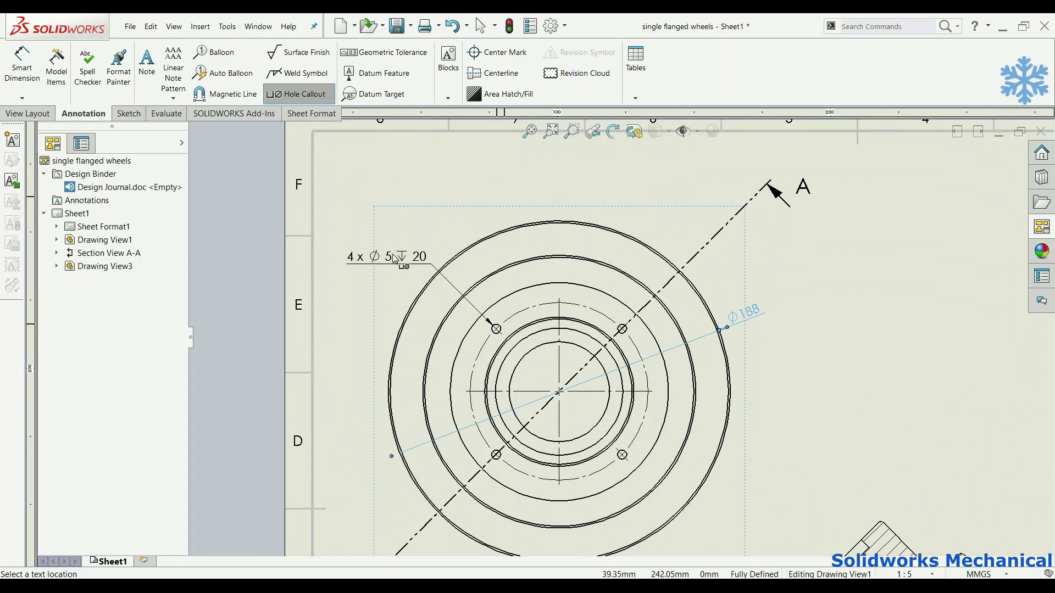
pyautogui.click(362, 255)
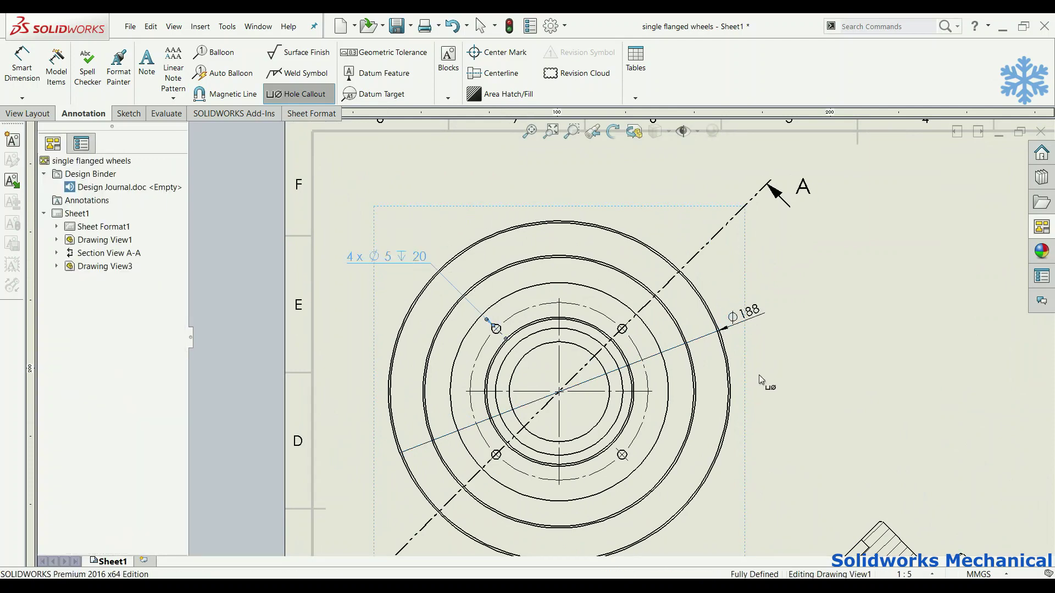
pyautogui.scroll(3, 764, 390)
pyautogui.scroll(-2, 627, 436)
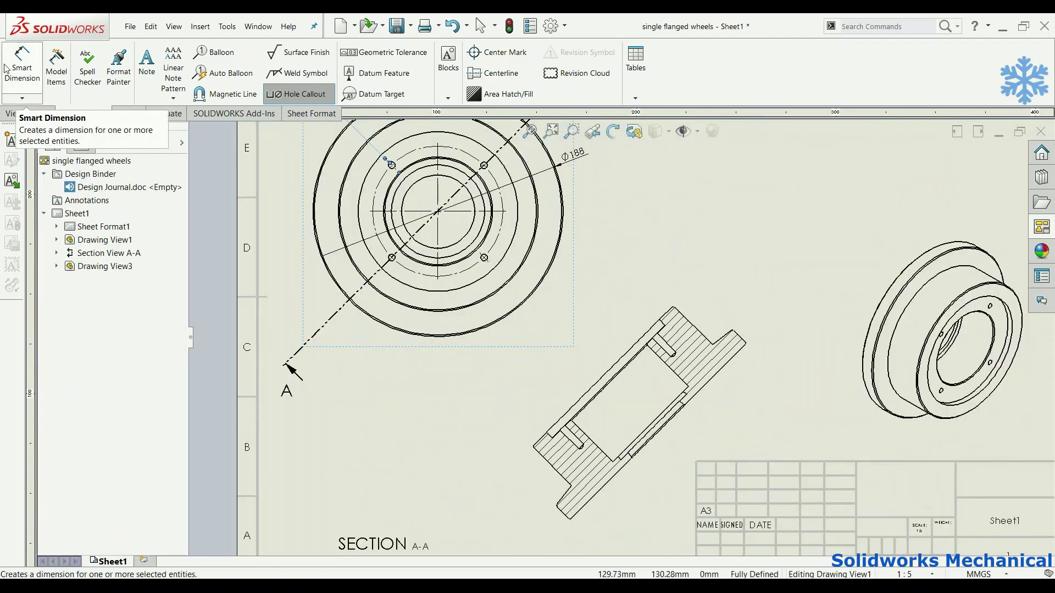
# Add Ø80 and Ø55 diameter dimensions across the section view's bore
pyautogui.click(22, 65)
pyautogui.click(593, 445)
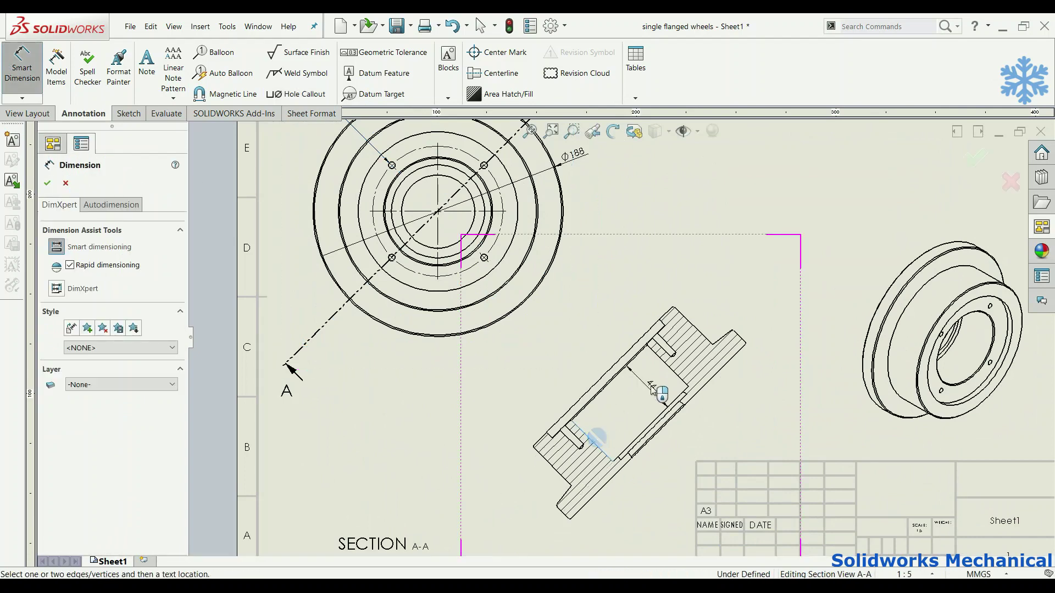
pyautogui.click(675, 371)
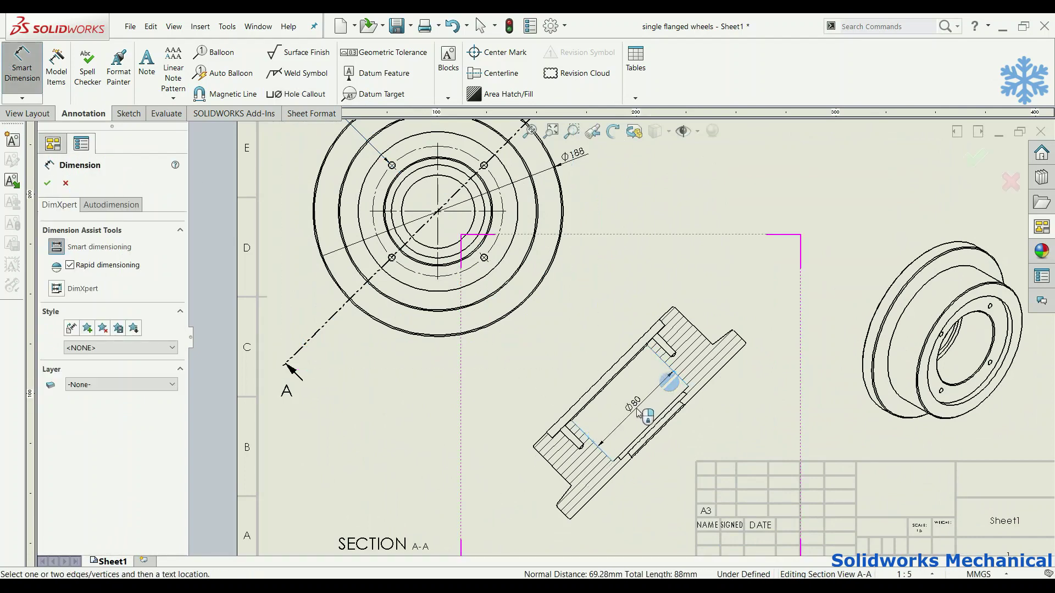
pyautogui.click(638, 413)
pyautogui.scroll(-5, 654, 467)
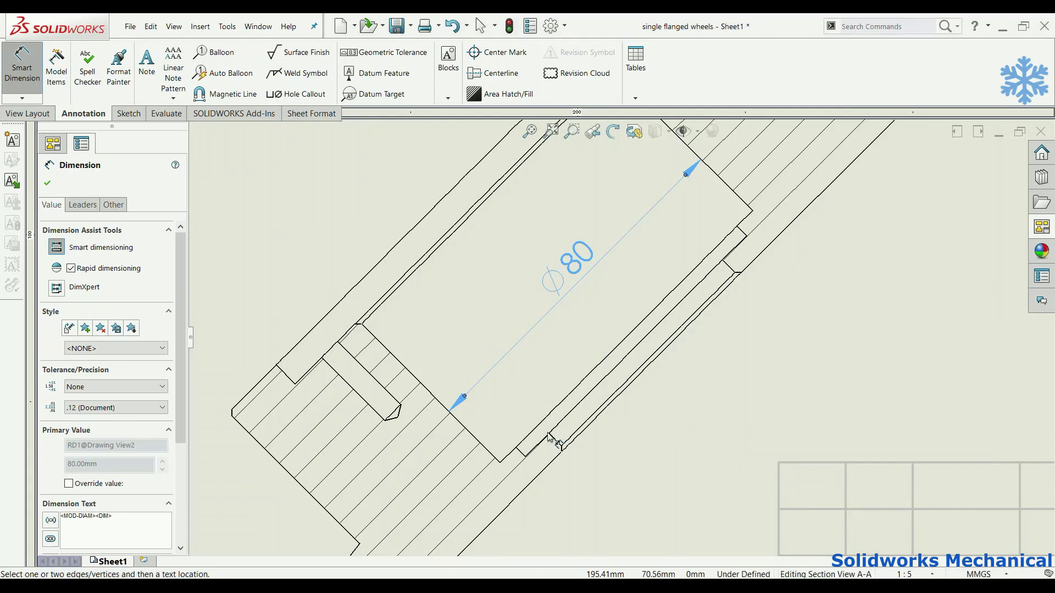
pyautogui.scroll(-3, 591, 412)
pyautogui.click(599, 441)
pyautogui.scroll(2, 770, 291)
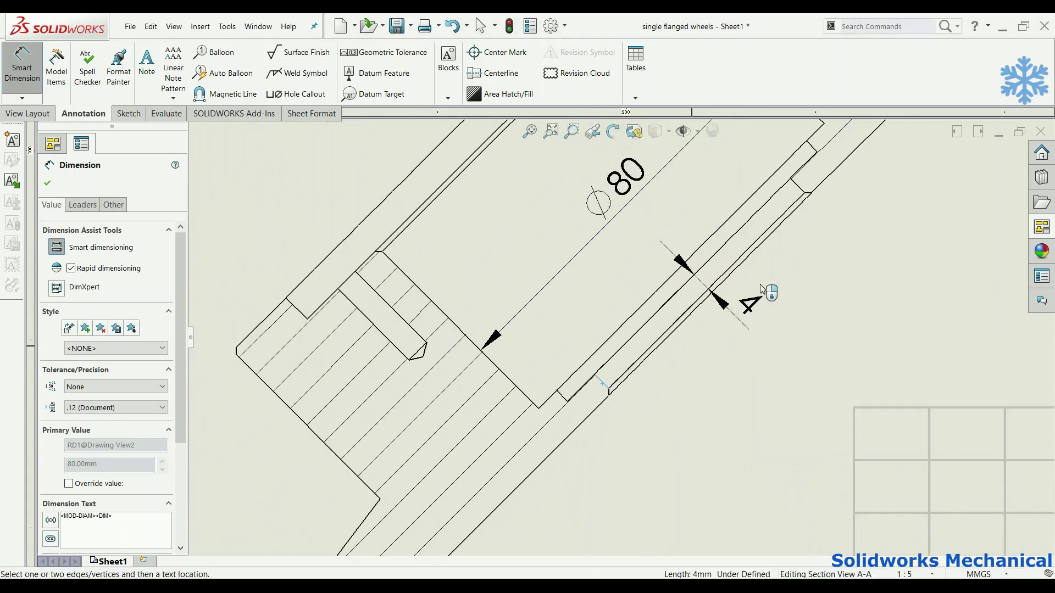
pyautogui.scroll(2, 745, 236)
pyautogui.scroll(-4, 687, 305)
pyautogui.click(687, 291)
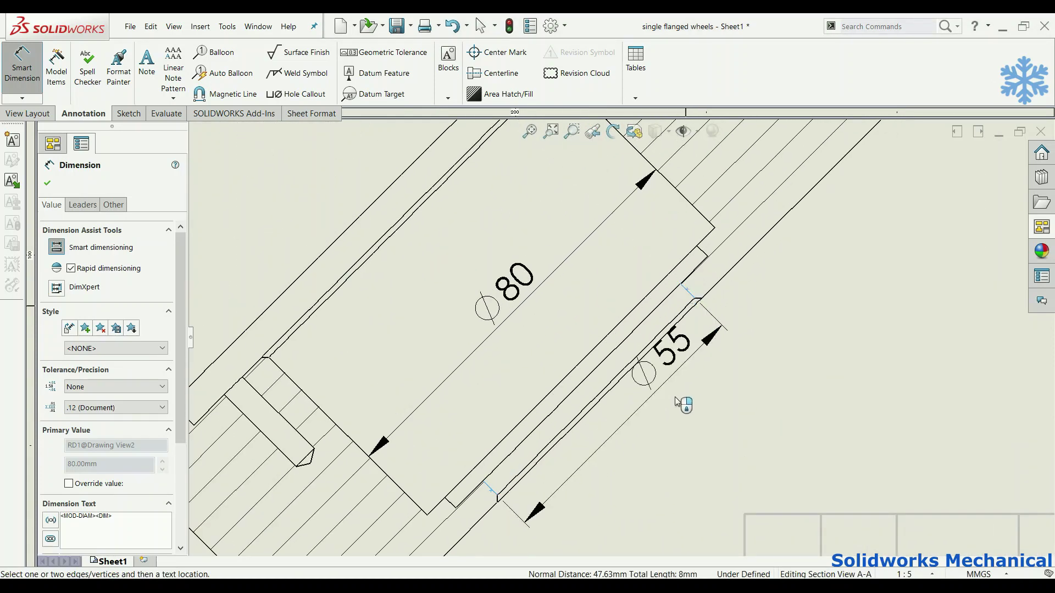
pyautogui.click(671, 429)
# Add the Ø70 diameter dimension across the inner bore step, discarding a duplicate preview
pyautogui.click(502, 460)
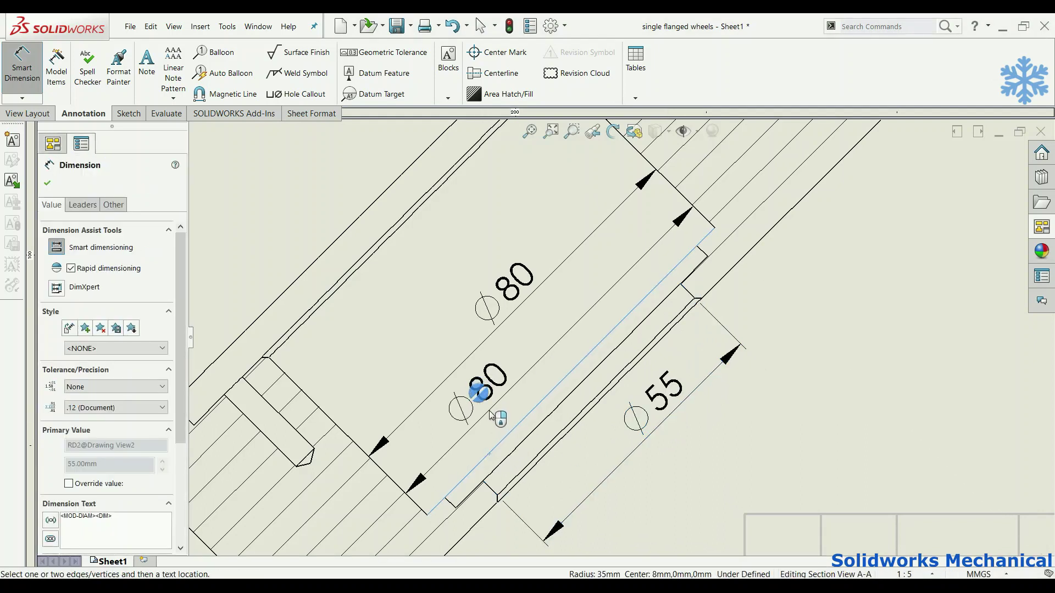
pyautogui.press('Escape')
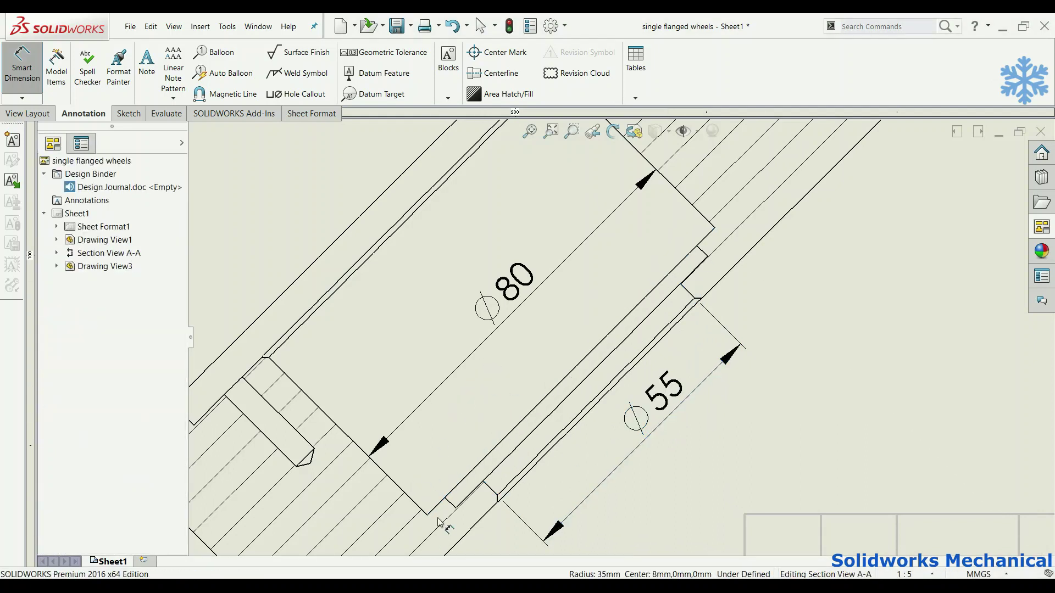
pyautogui.click(451, 504)
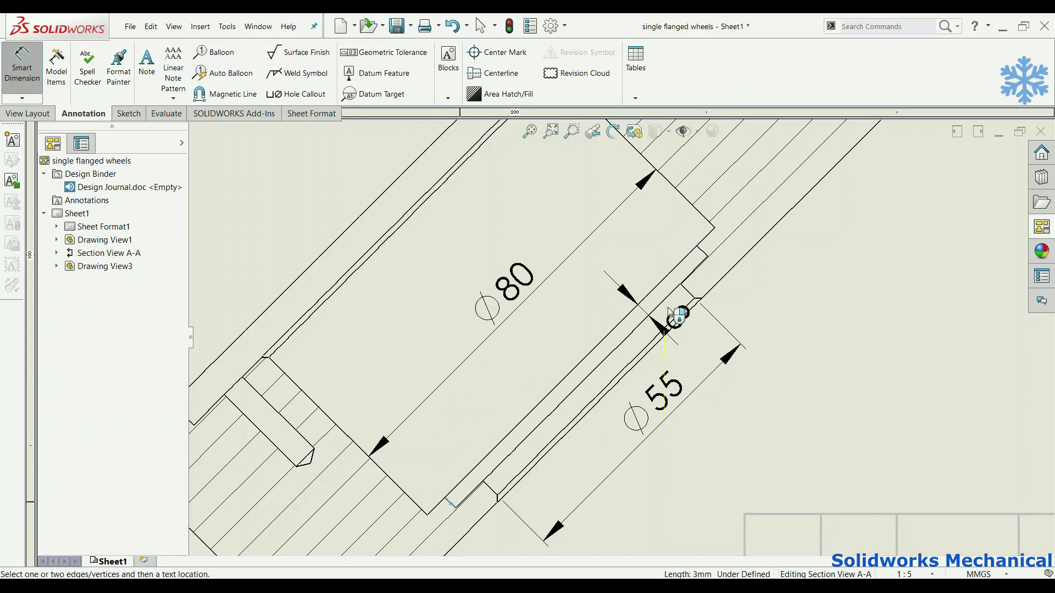
pyautogui.click(700, 253)
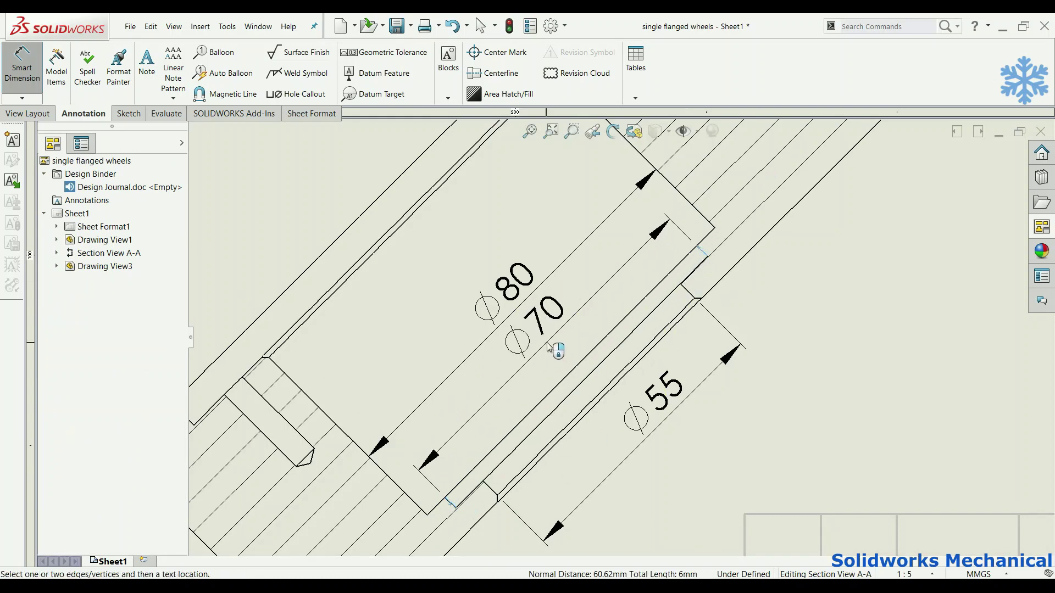
pyautogui.click(548, 345)
pyautogui.scroll(2, 294, 325)
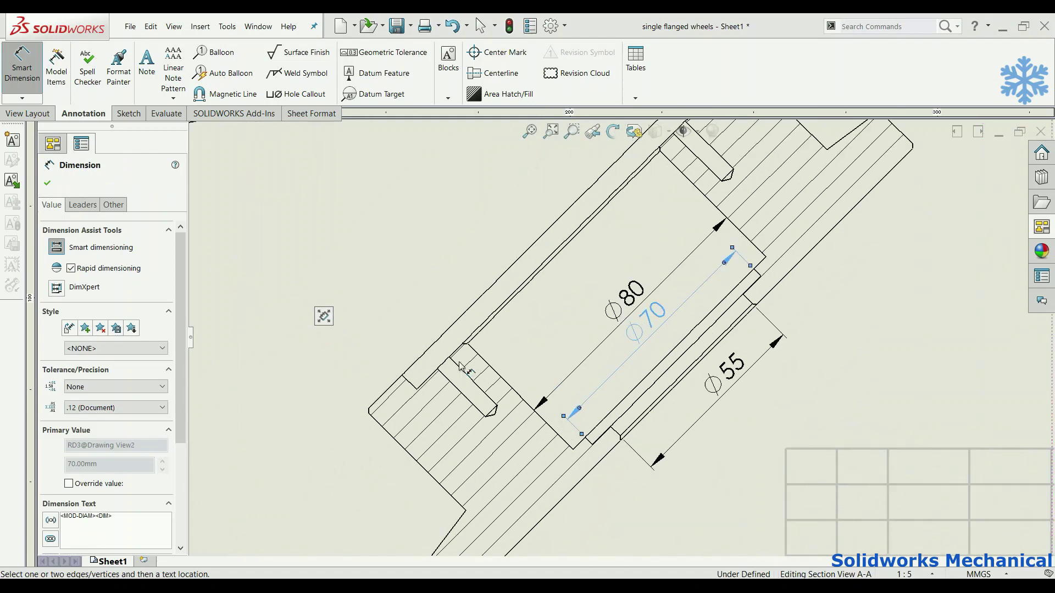
pyautogui.scroll(-2, 384, 374)
pyautogui.press('Escape')
# Delete a stray 6 mm dimension and pick the outer edges for the Ø120 diameter
pyautogui.click(408, 395)
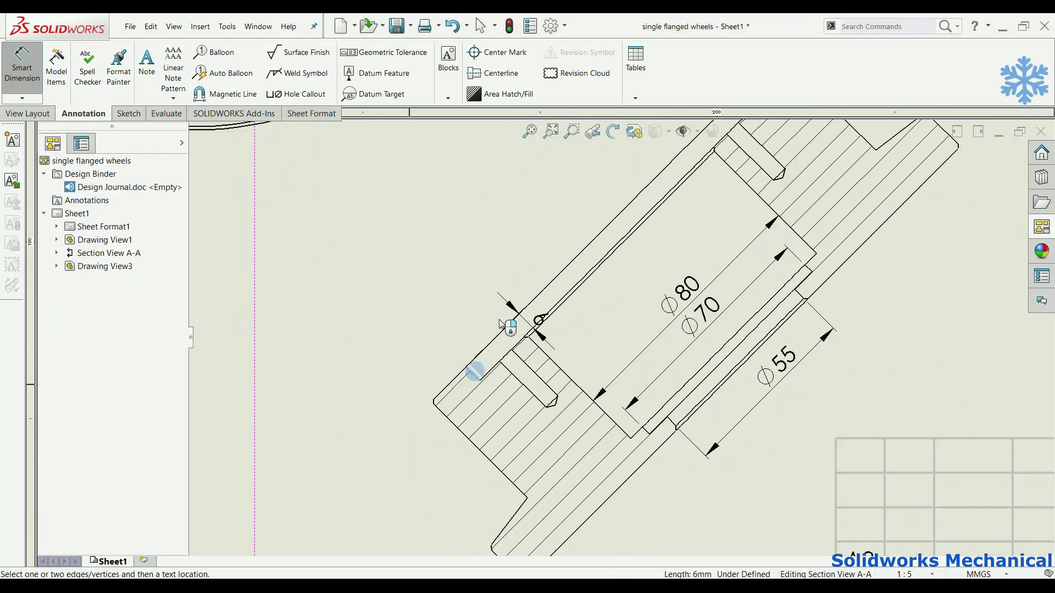
pyautogui.scroll(3, 473, 363)
pyautogui.scroll(-3, 695, 269)
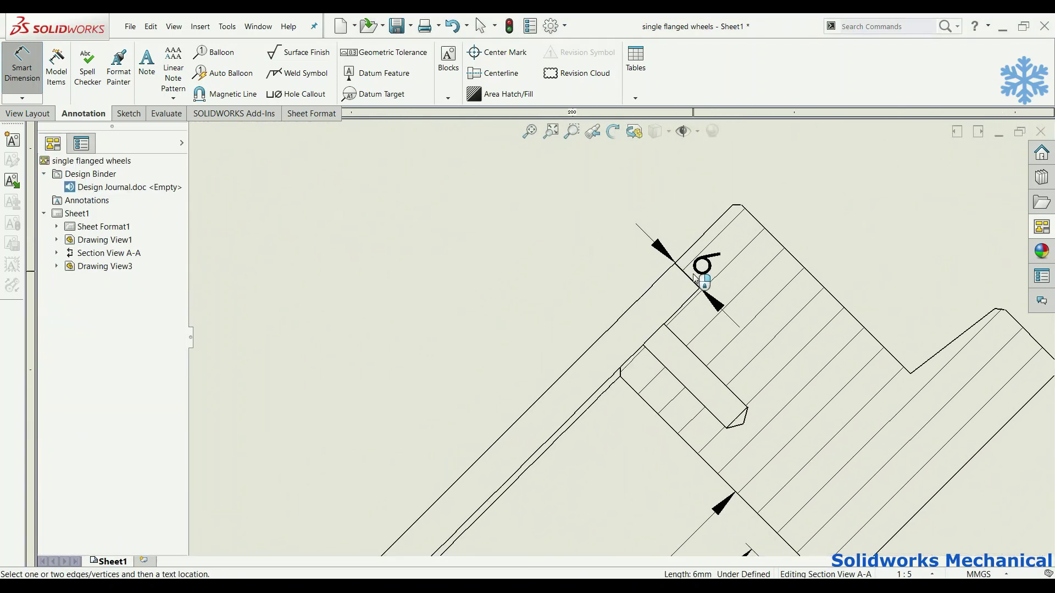
pyautogui.click(695, 279)
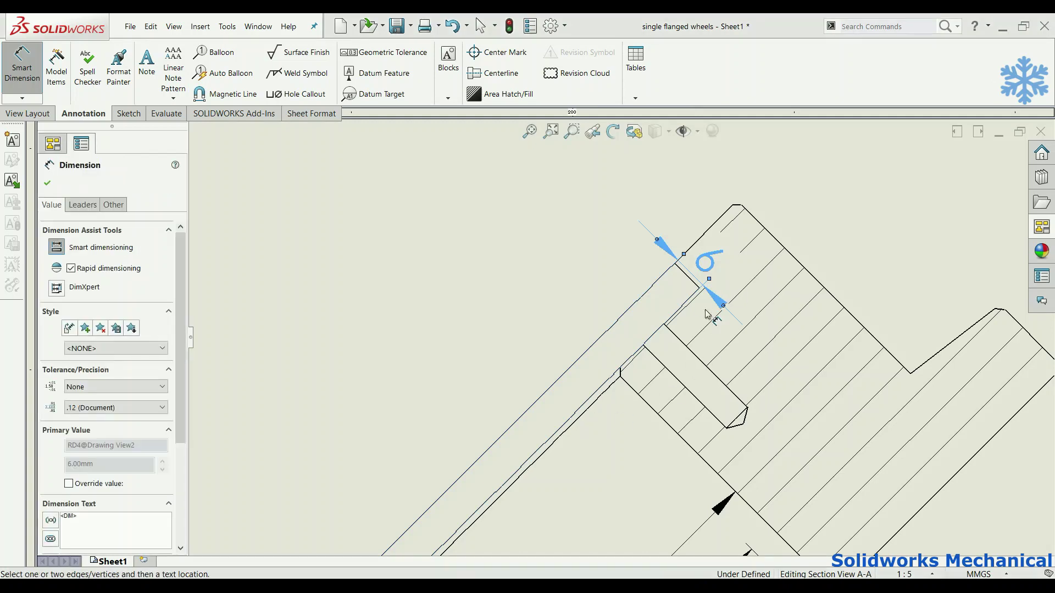
pyautogui.press('Delete')
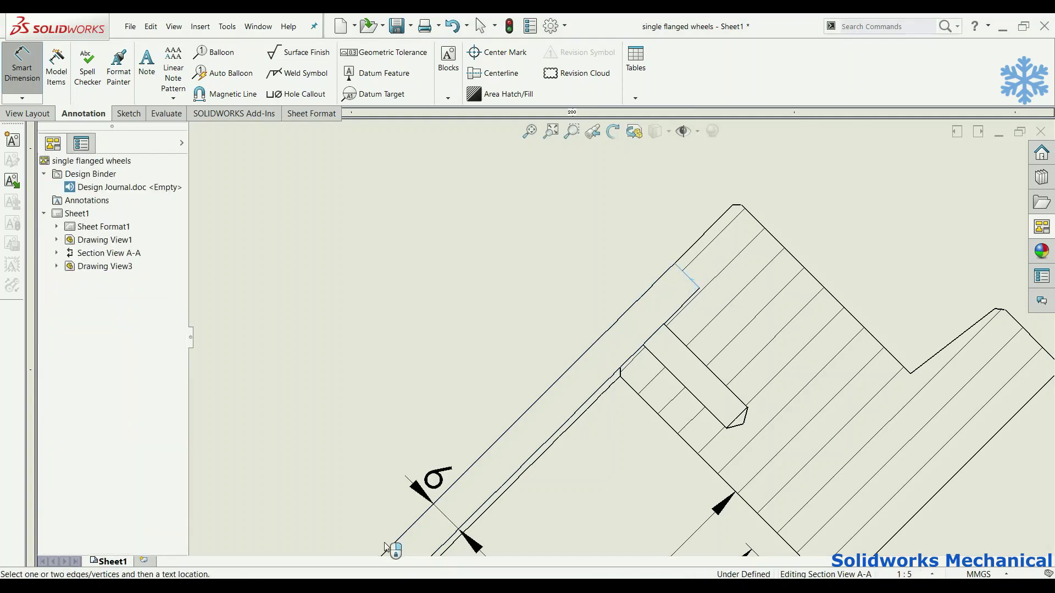
pyautogui.scroll(2, 478, 489)
pyautogui.scroll(2, 577, 431)
pyautogui.scroll(2, 476, 508)
pyautogui.scroll(-3, 544, 385)
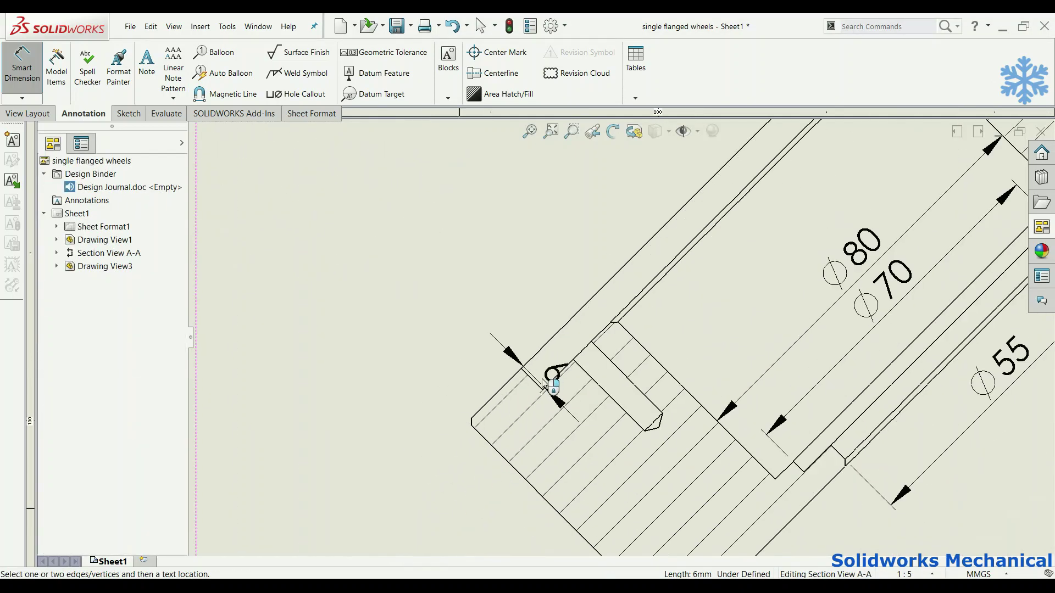
pyautogui.click(541, 398)
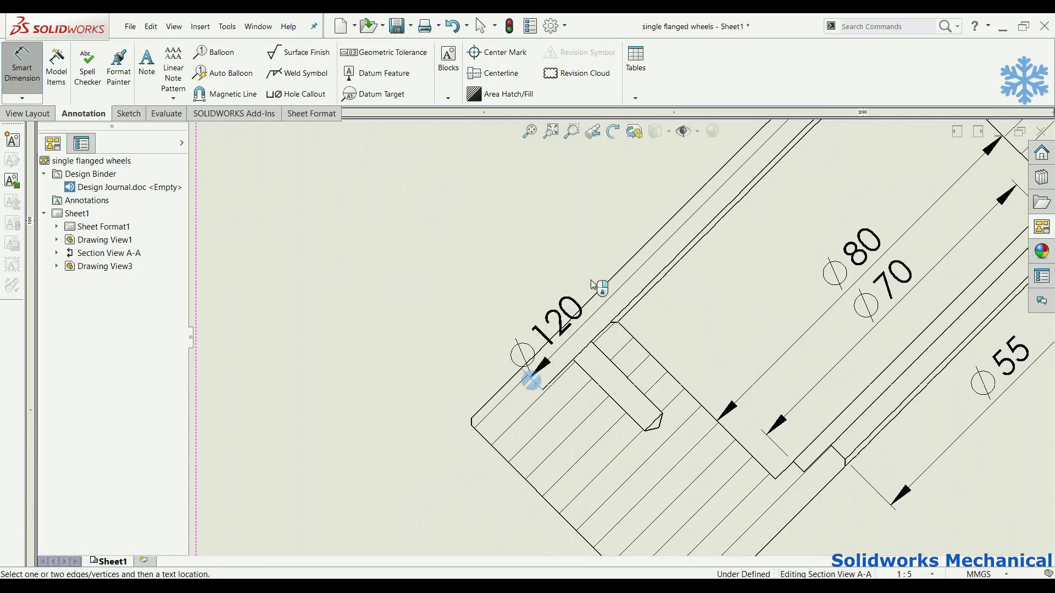
pyautogui.scroll(2, 632, 231)
# Place the Ø120 diameter dimension and add the 40.50 flange length dimension
pyautogui.click(654, 204)
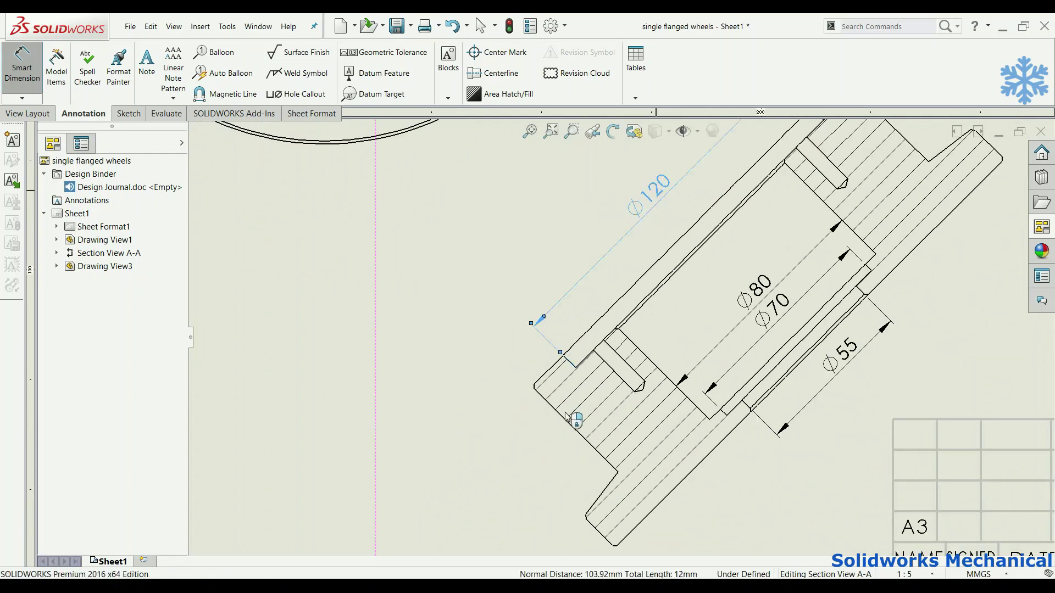
pyautogui.click(574, 421)
pyautogui.click(525, 489)
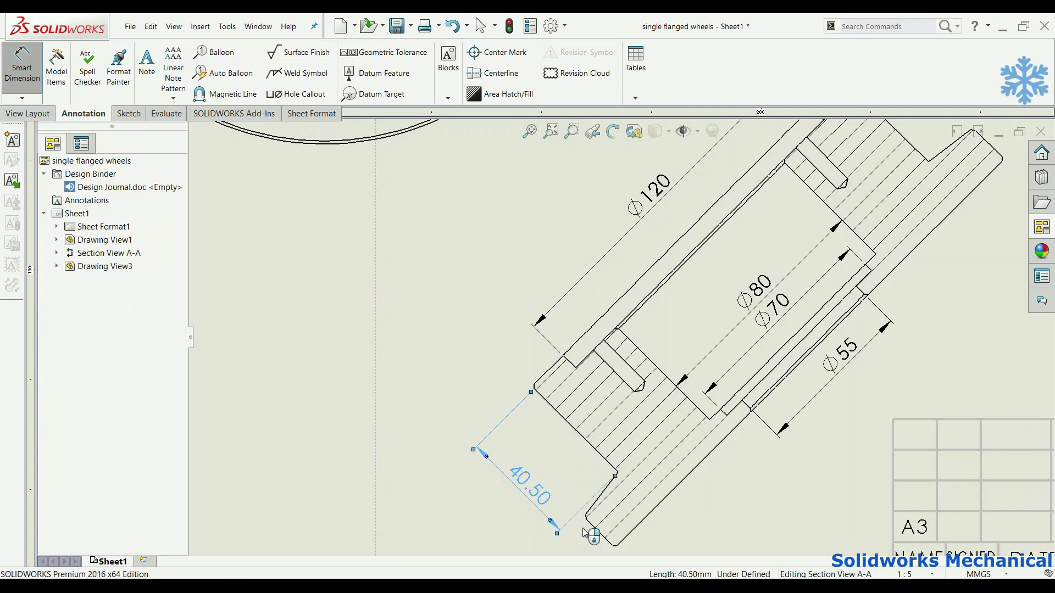
pyautogui.click(607, 368)
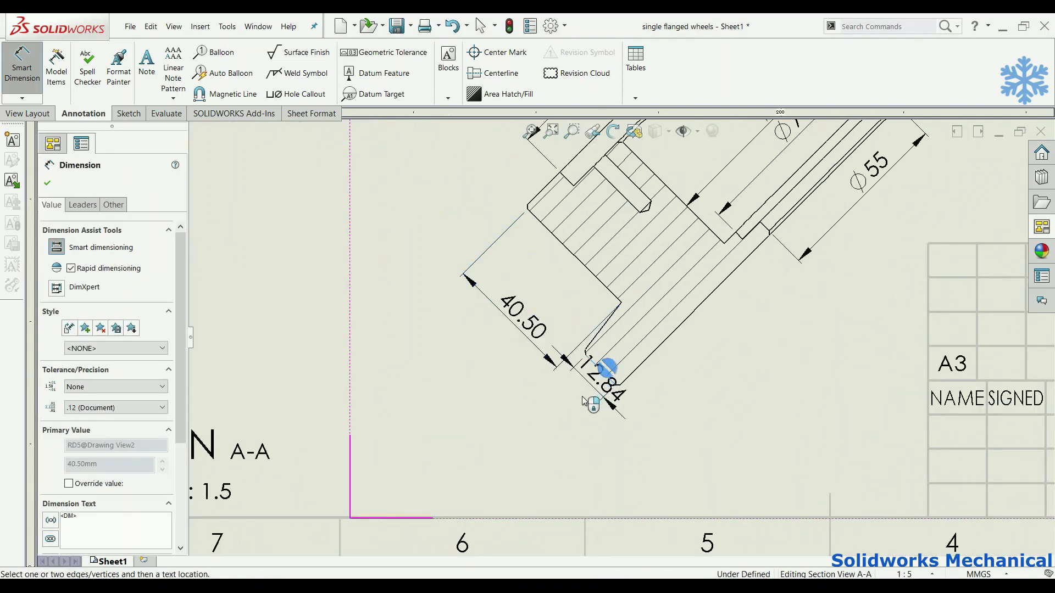
pyautogui.press('Escape')
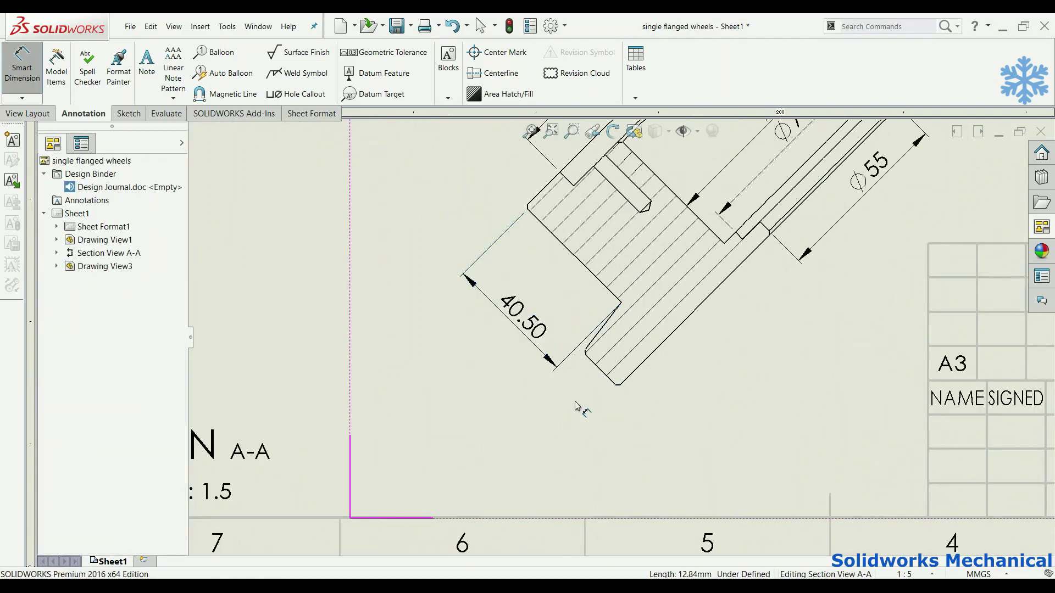
# Try dimensioning the hub's angled edges, cancelling the unwanted 64.50 preview
pyautogui.scroll(-2, 727, 360)
pyautogui.scroll(-2, 624, 346)
pyautogui.scroll(-2, 577, 435)
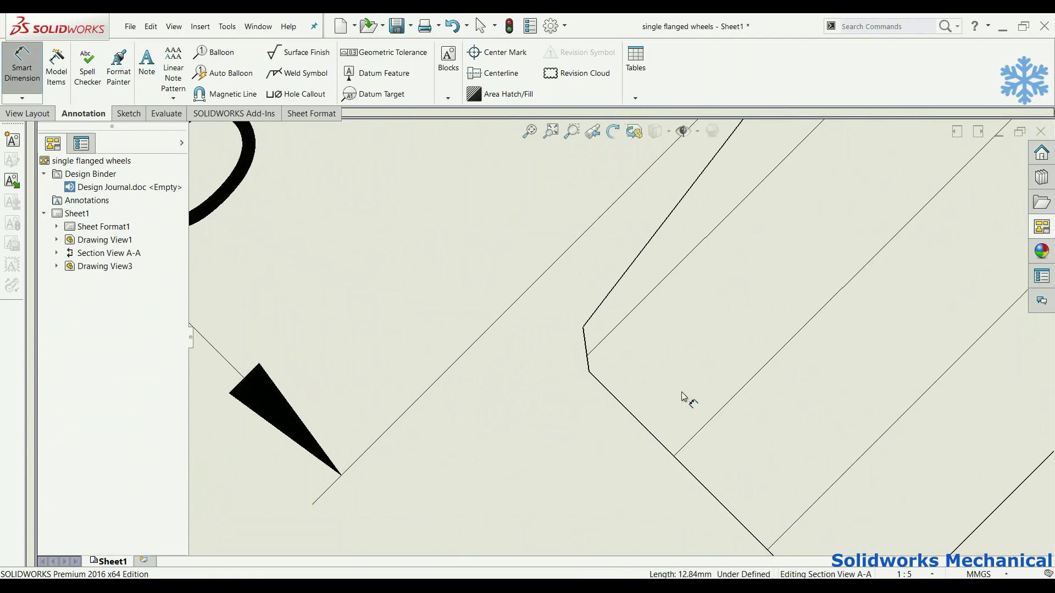
pyautogui.scroll(-2, 683, 395)
pyautogui.scroll(3, 631, 352)
pyautogui.click(674, 358)
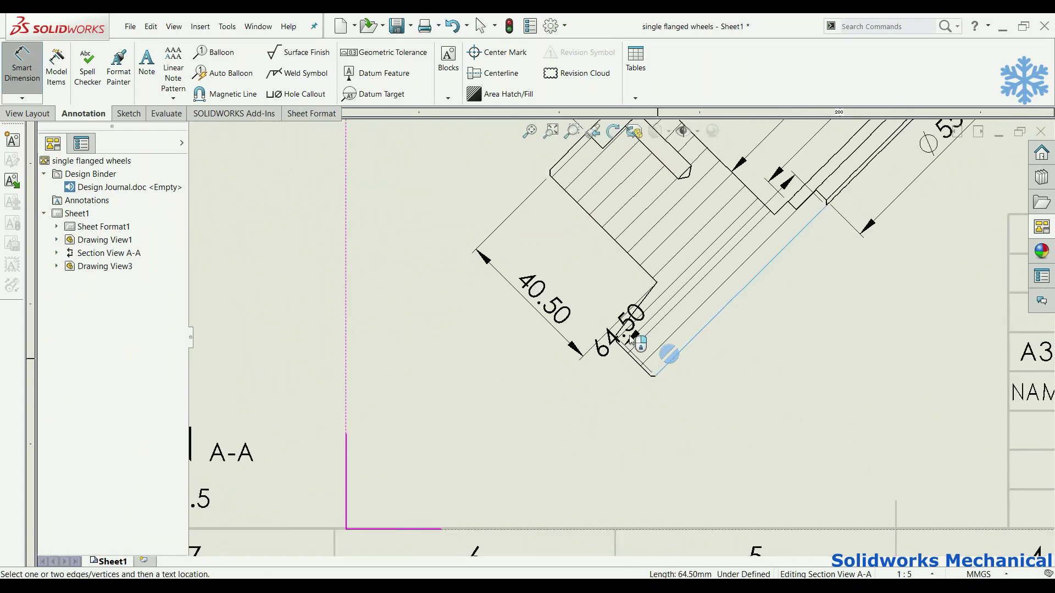
pyautogui.click(631, 315)
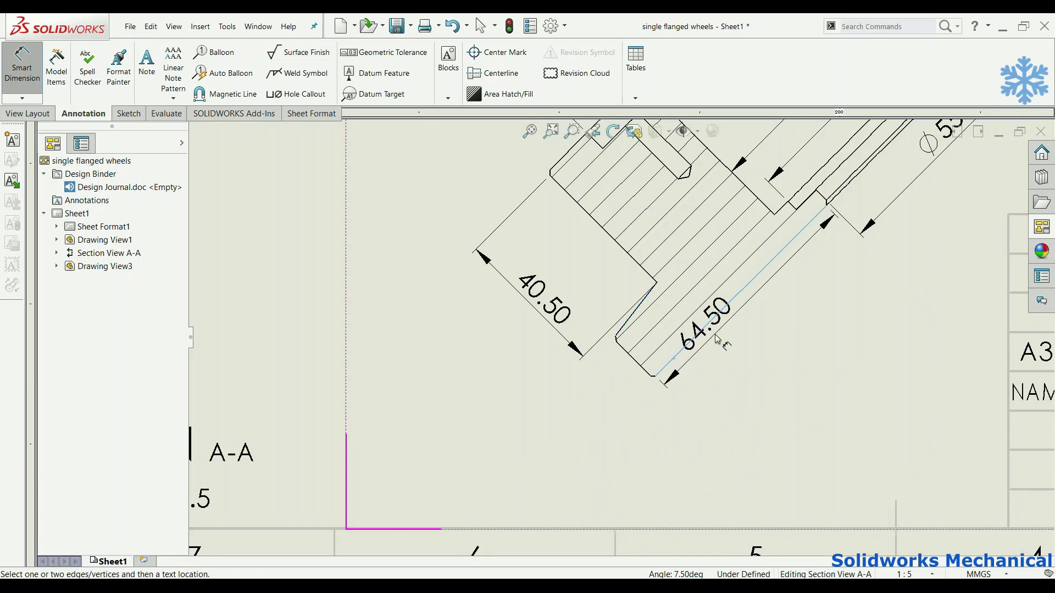
pyautogui.press('Escape')
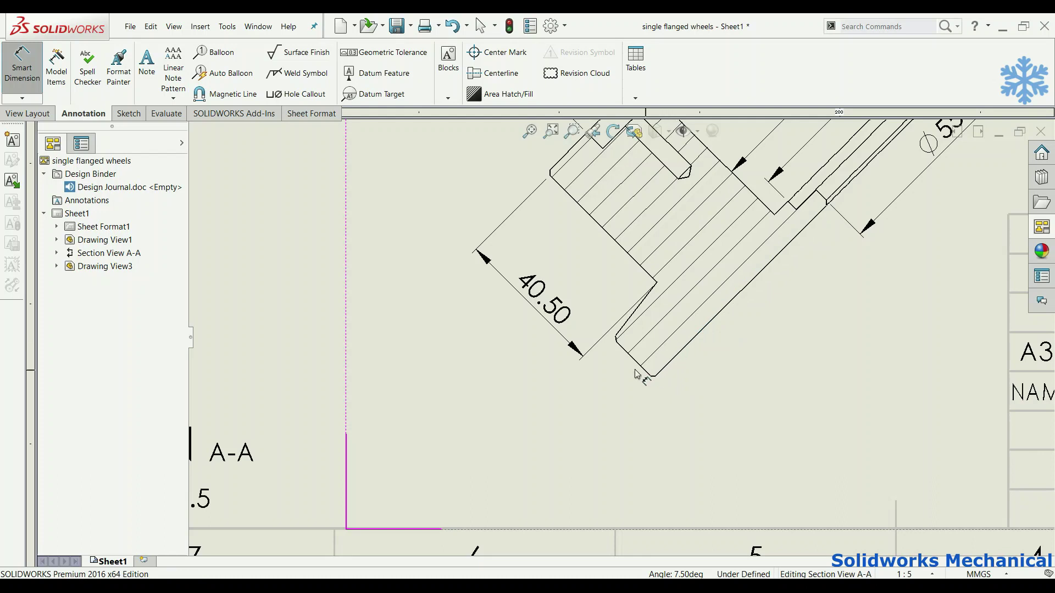
# Add the 17.50 dimension below the part and reposition it and the 40.50 dimension
pyautogui.click(710, 324)
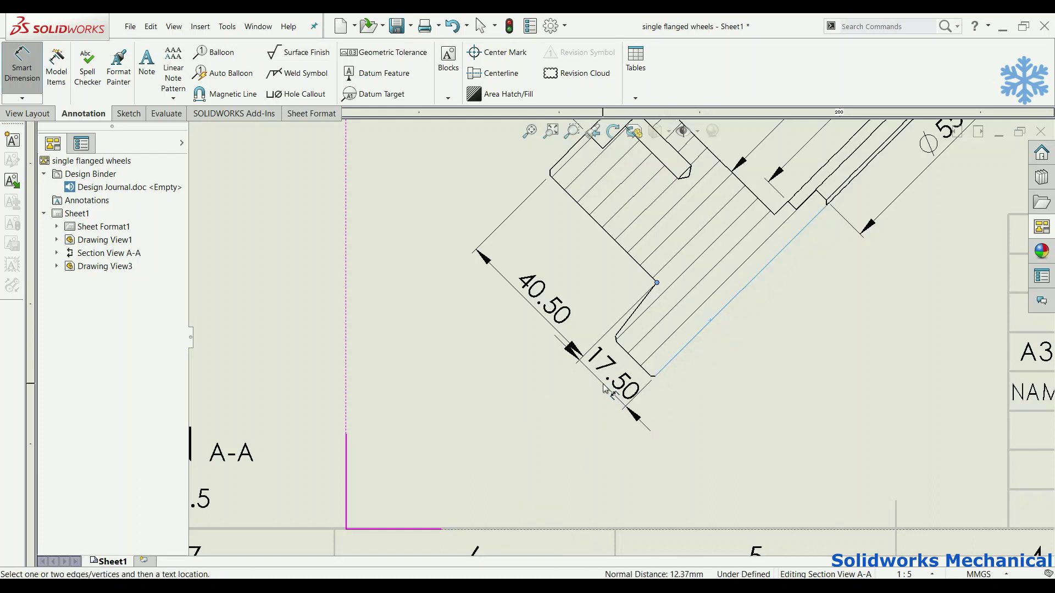
pyautogui.click(636, 408)
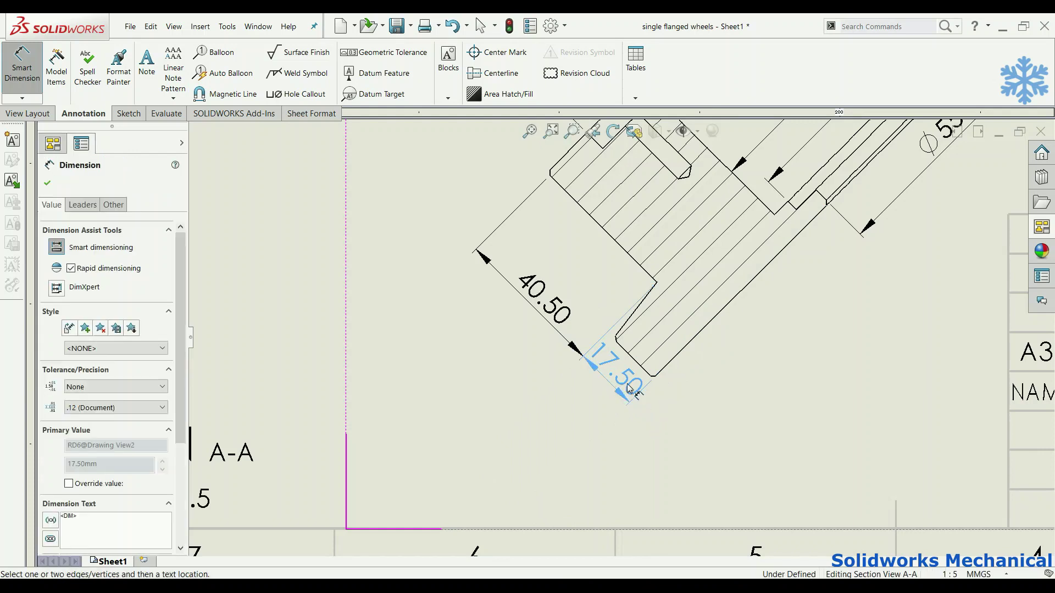
pyautogui.moveTo(636, 408)
pyautogui.mouseDown()
pyautogui.moveTo(621, 385)
pyautogui.moveTo(605, 398)
pyautogui.mouseUp()
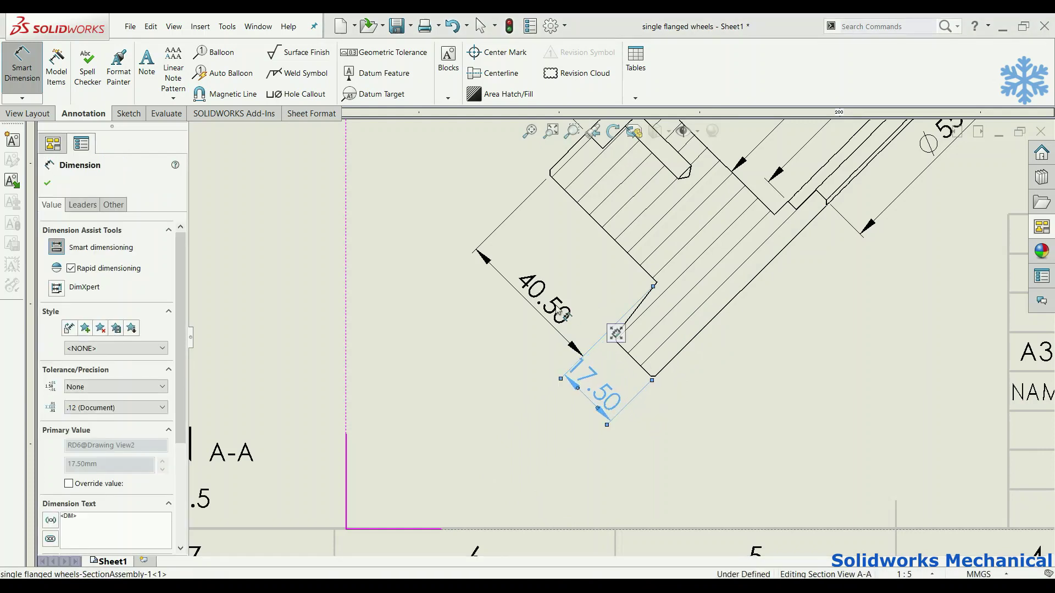
pyautogui.moveTo(559, 309); pyautogui.dragTo(538, 332)
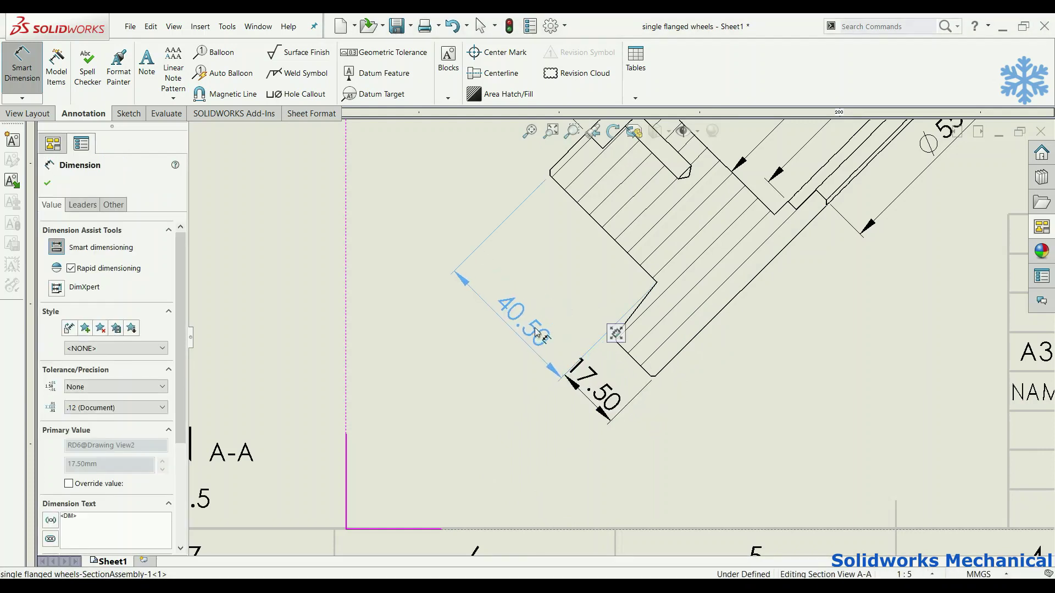
pyautogui.click(597, 391)
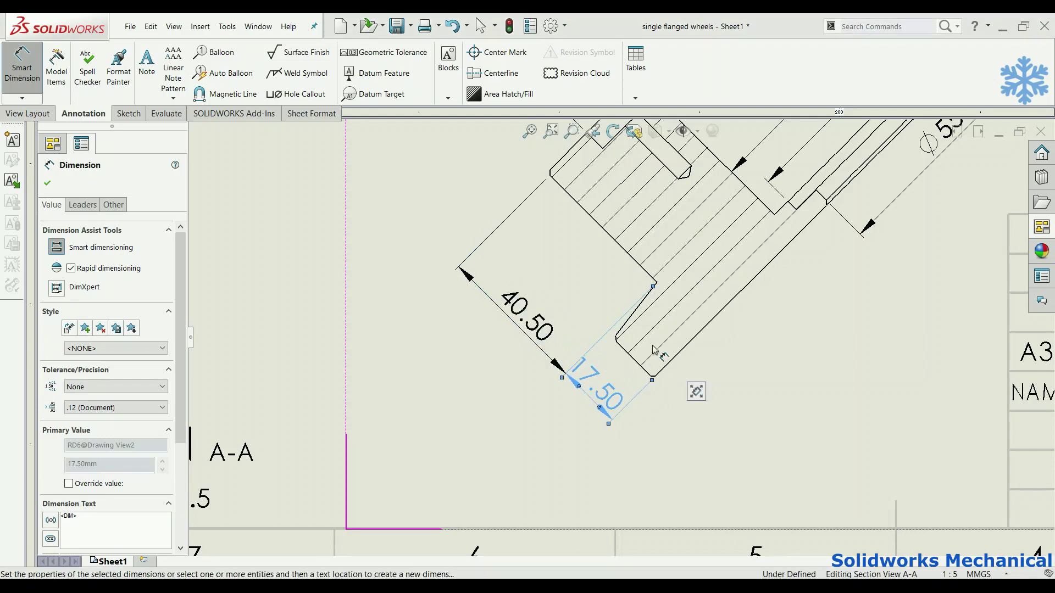
pyautogui.press('Escape')
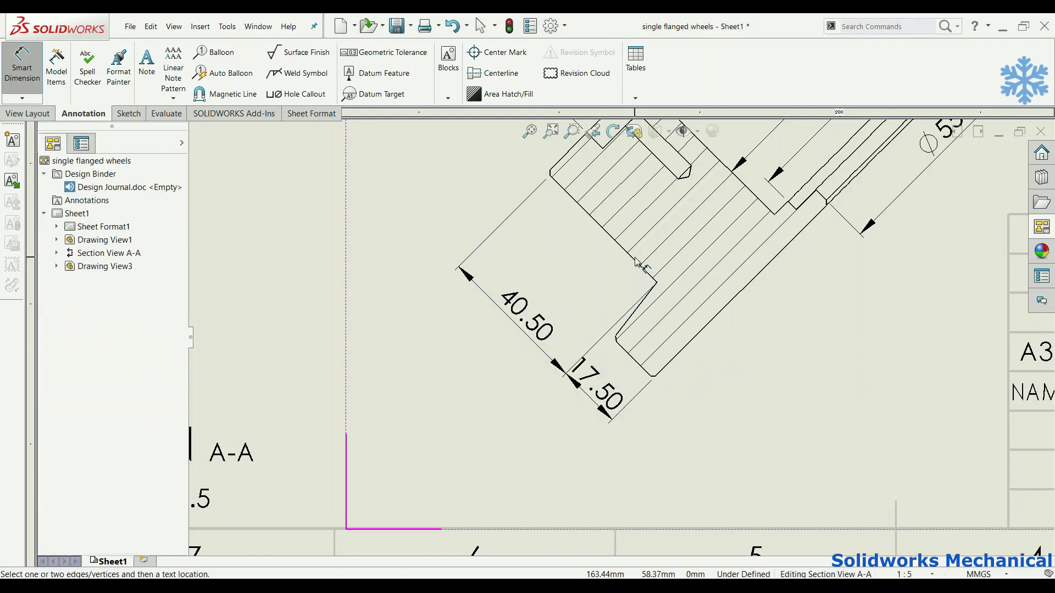
# Add the 82.50° angle dimension between the angled face edges and adjust its placement
pyautogui.click(635, 264)
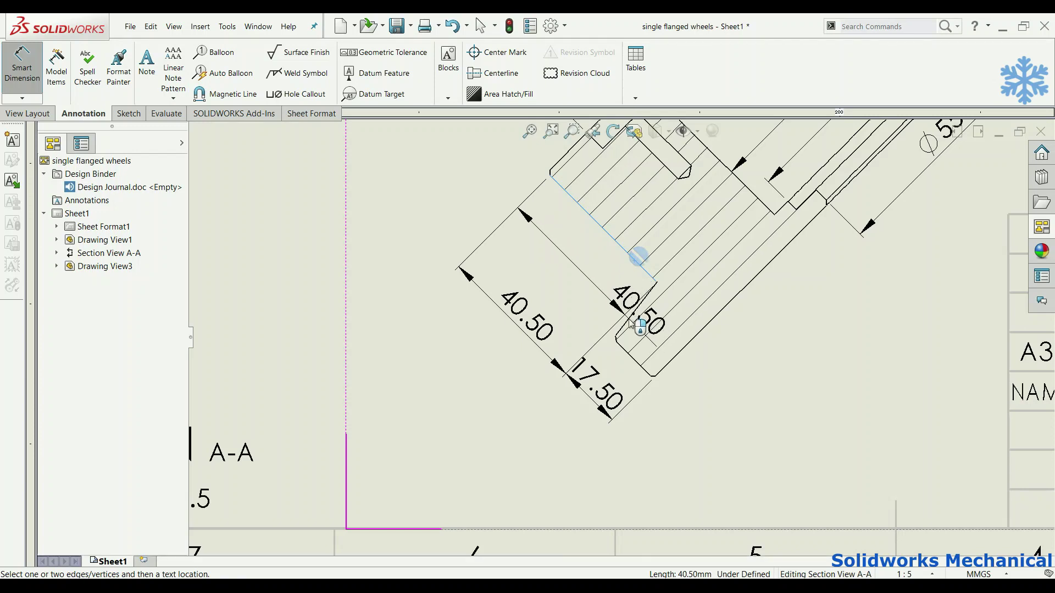
pyautogui.click(634, 318)
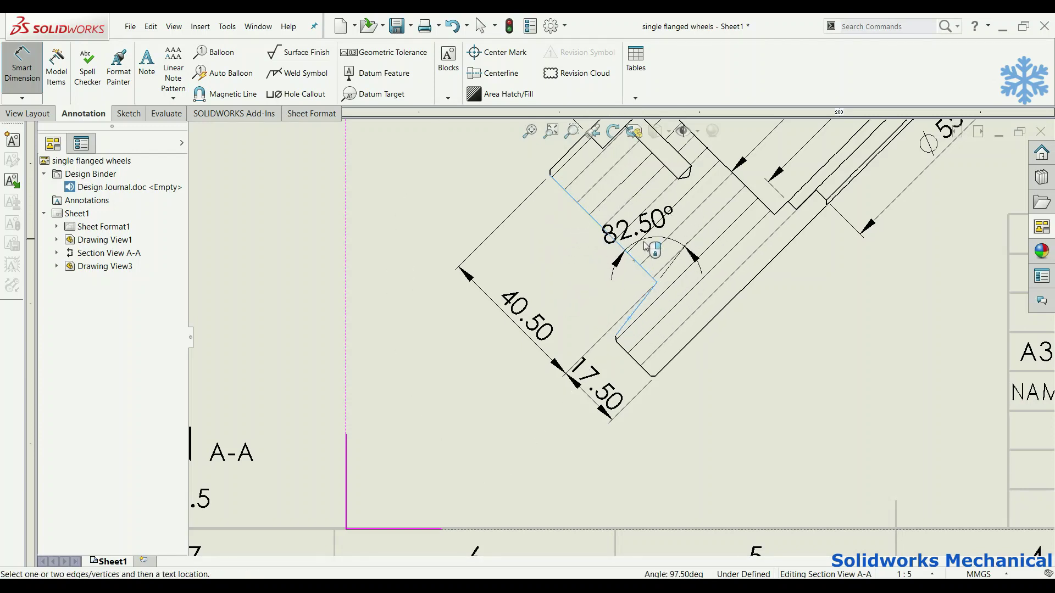
pyautogui.click(642, 234)
pyautogui.moveTo(647, 235); pyautogui.dragTo(649, 246)
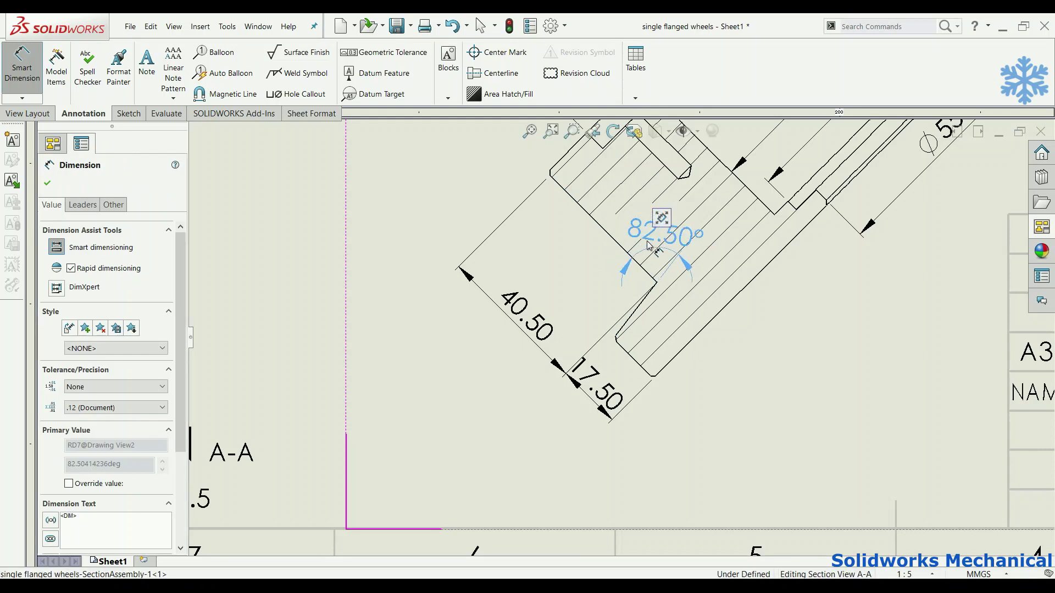
pyautogui.click(691, 269)
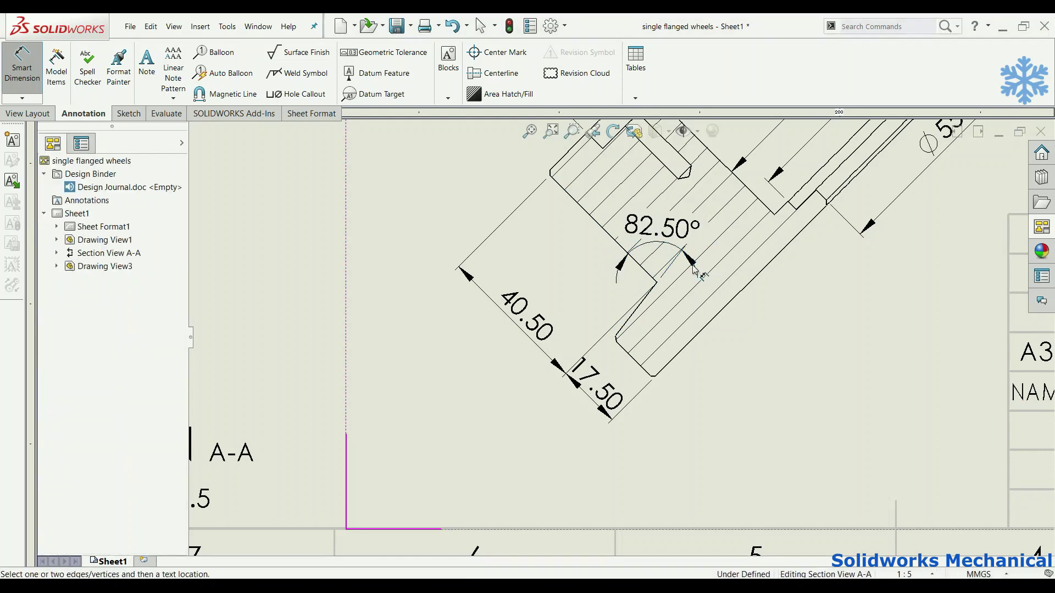
pyautogui.click(618, 266)
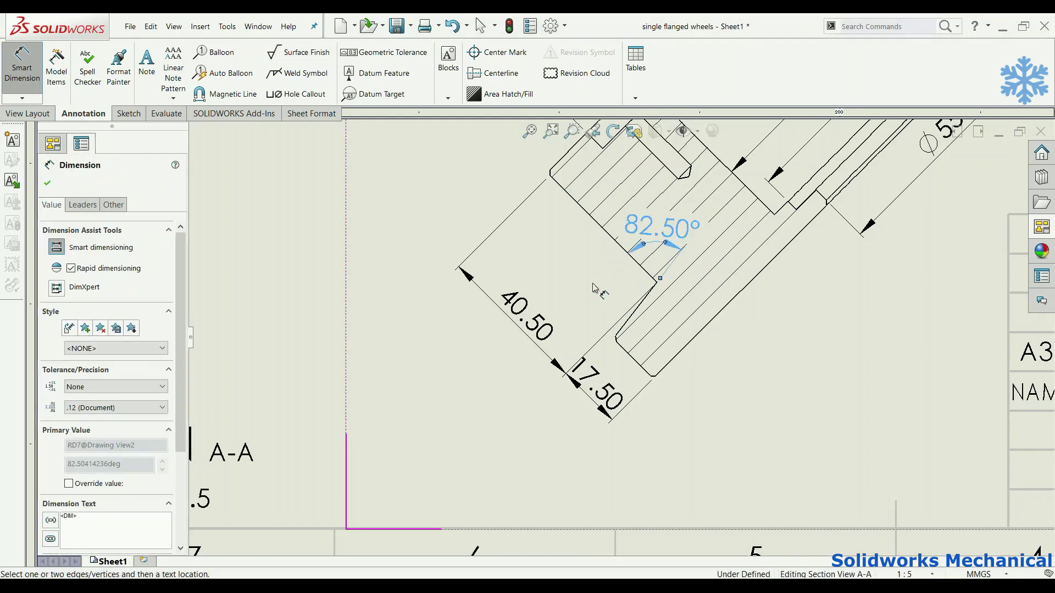
pyautogui.press('Escape')
pyautogui.scroll(2, 684, 269)
pyautogui.scroll(2, 682, 269)
pyautogui.scroll(1, 646, 267)
# Add the 6 mm flange thickness dimension to section A-A
pyautogui.scroll(2, 647, 269)
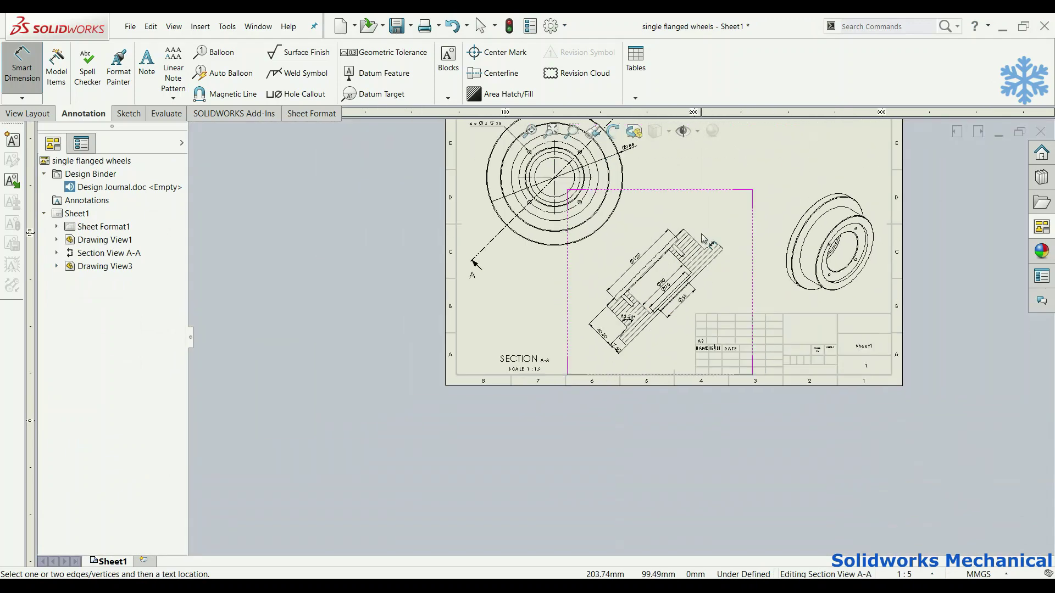
pyautogui.scroll(1, 638, 308)
pyautogui.scroll(-2, 625, 360)
pyautogui.scroll(-3, 552, 425)
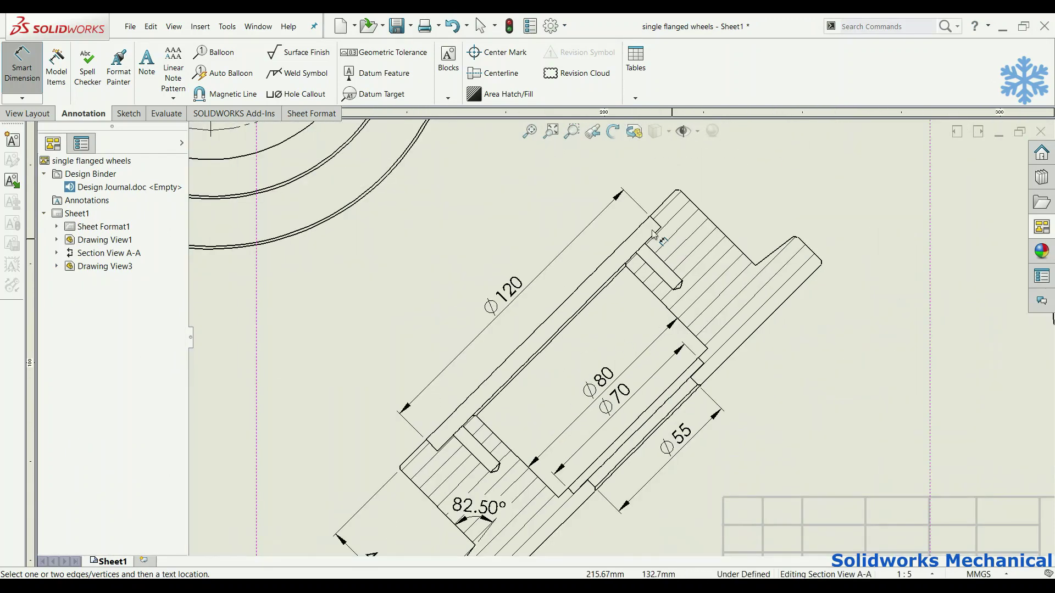
pyautogui.scroll(-2, 654, 236)
pyautogui.click(641, 248)
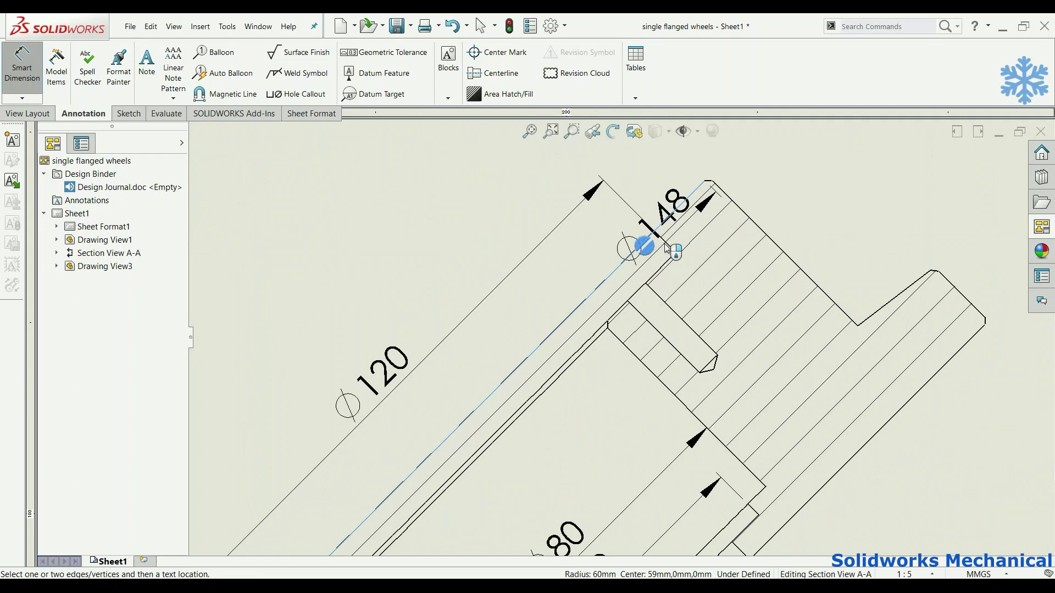
pyautogui.click(666, 240)
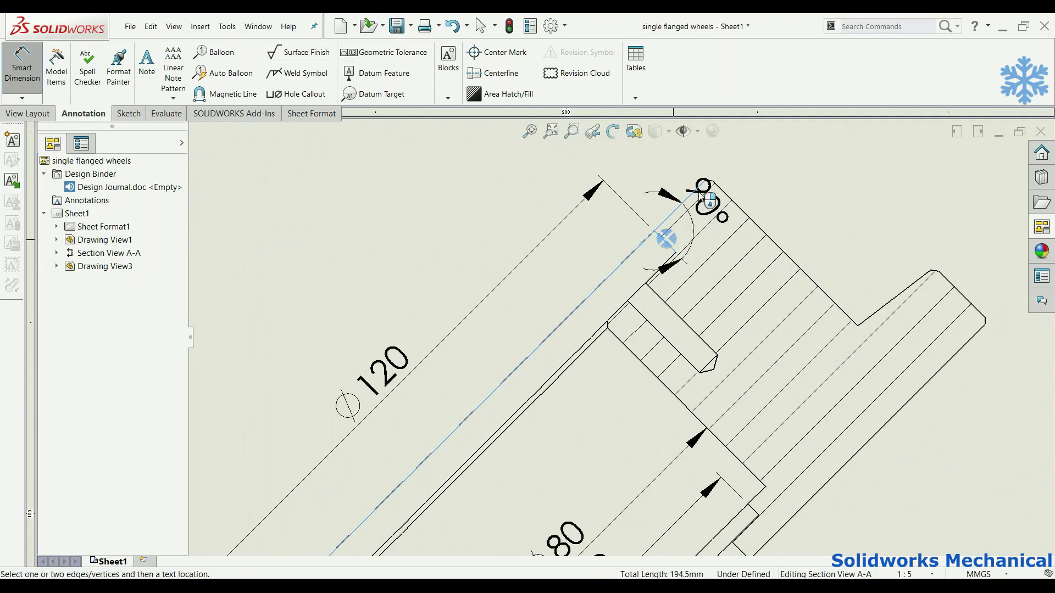
pyautogui.click(691, 236)
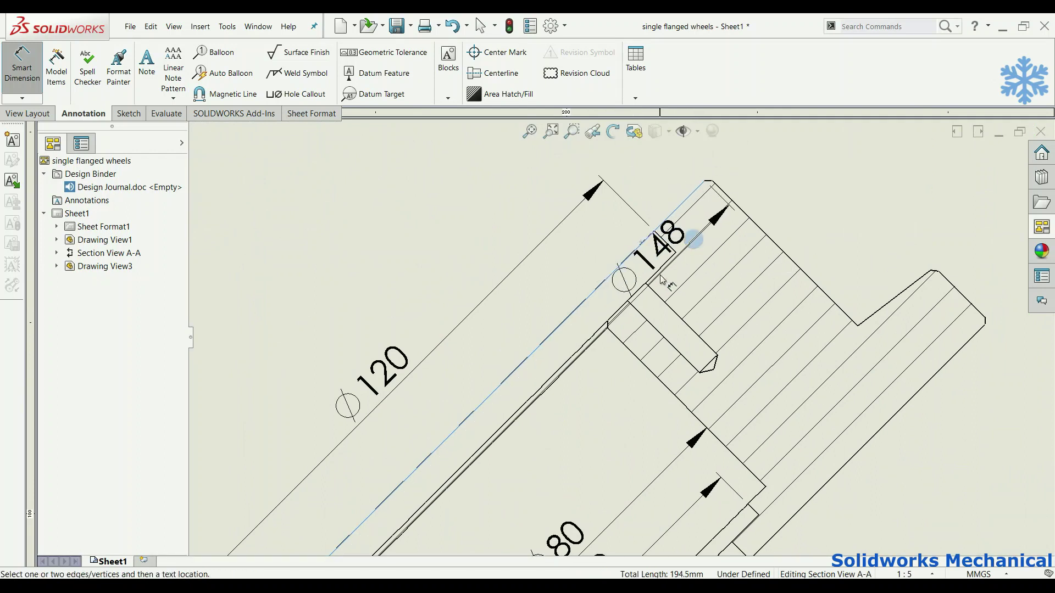
pyautogui.click(659, 273)
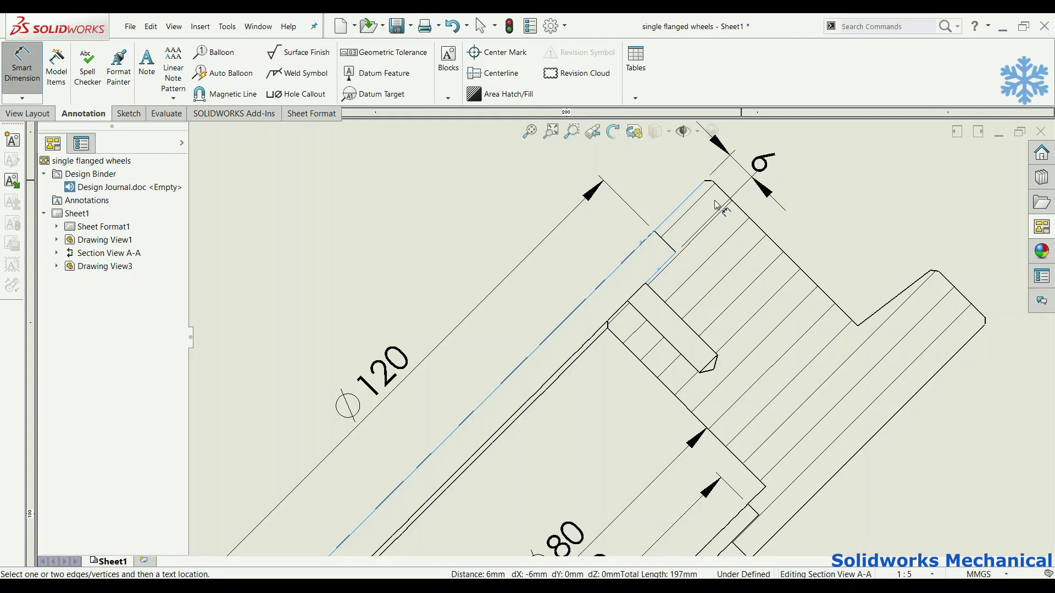
pyautogui.click(681, 239)
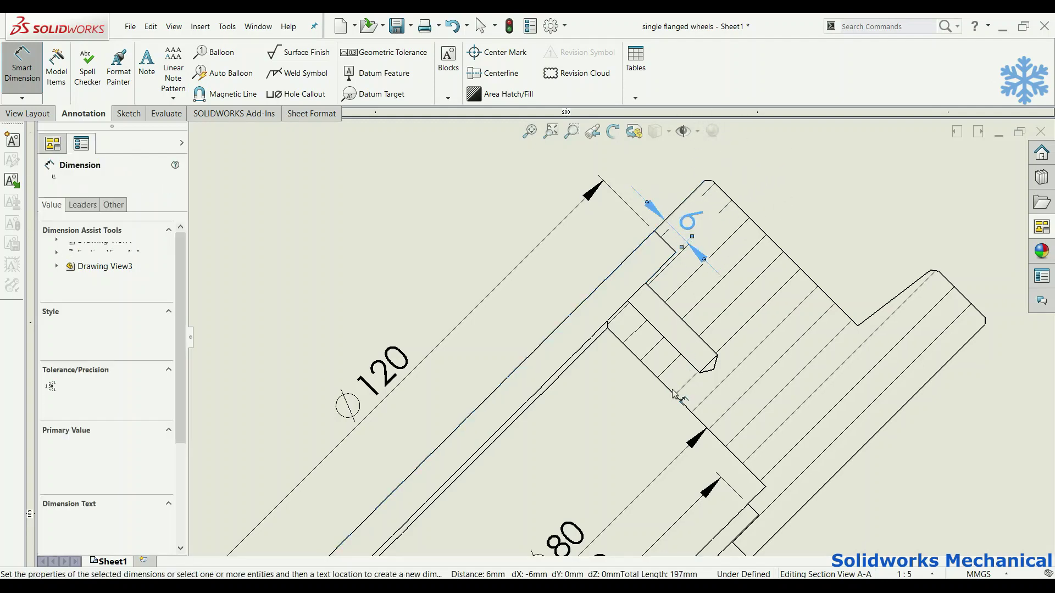
# Add the 45 dimension across the flange step on section A-A
pyautogui.scroll(3, 621, 341)
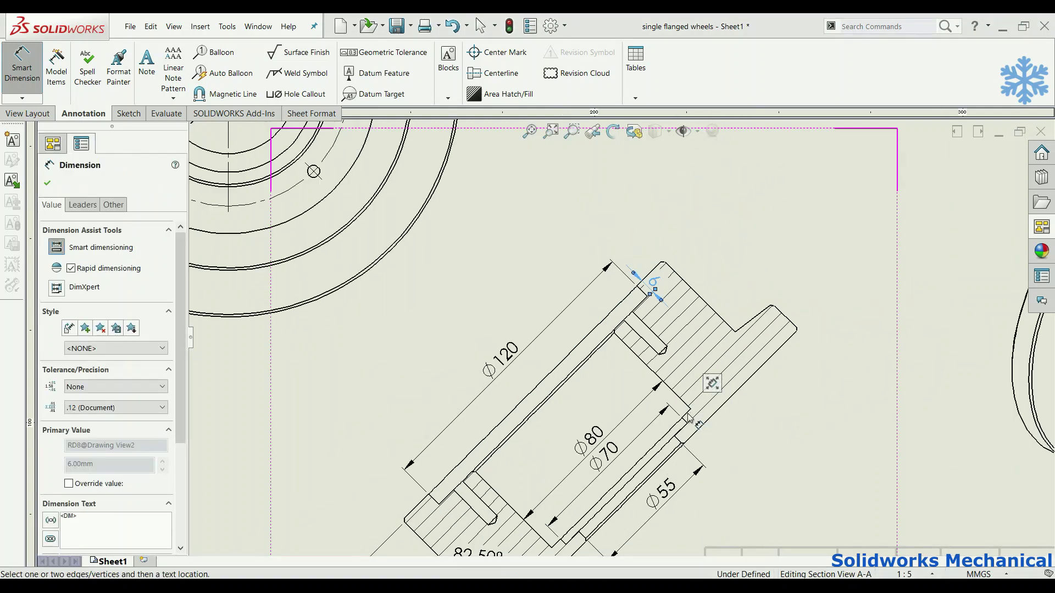
pyautogui.click(659, 341)
pyautogui.scroll(2, 630, 356)
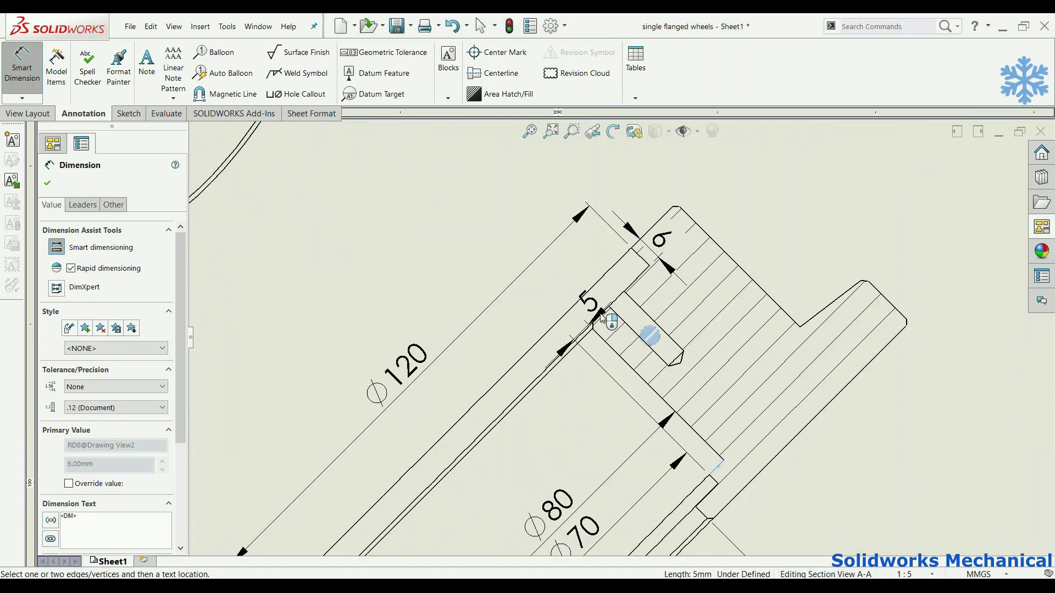
pyautogui.click(654, 305)
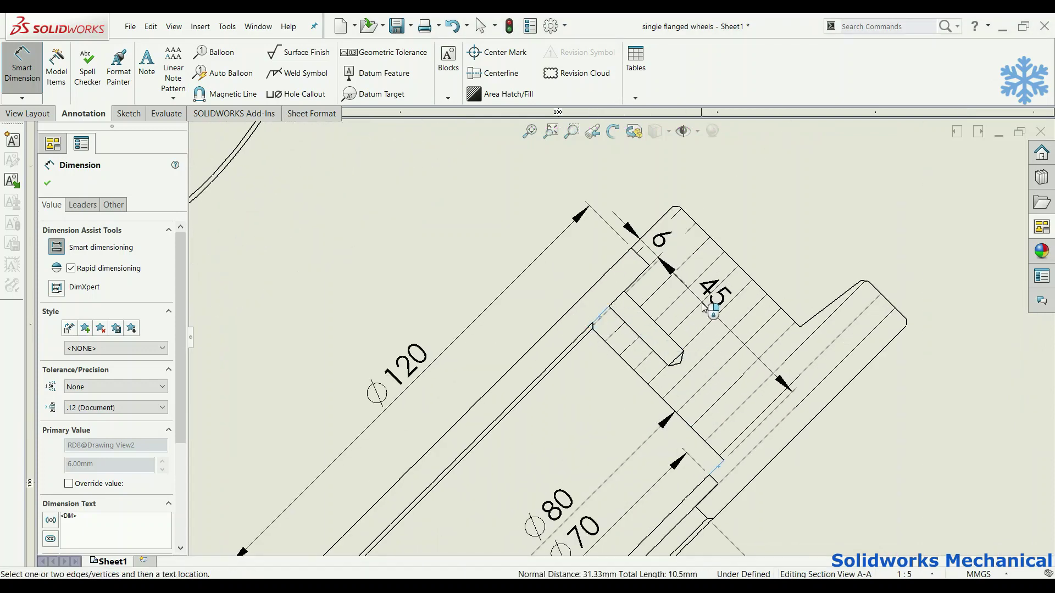
pyautogui.click(705, 307)
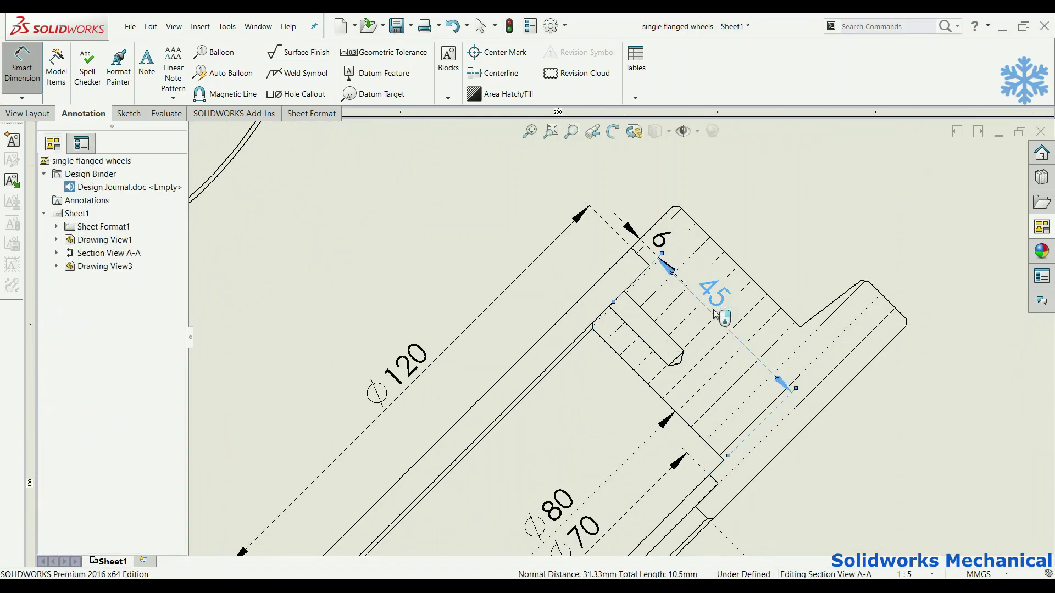
pyautogui.click(661, 247)
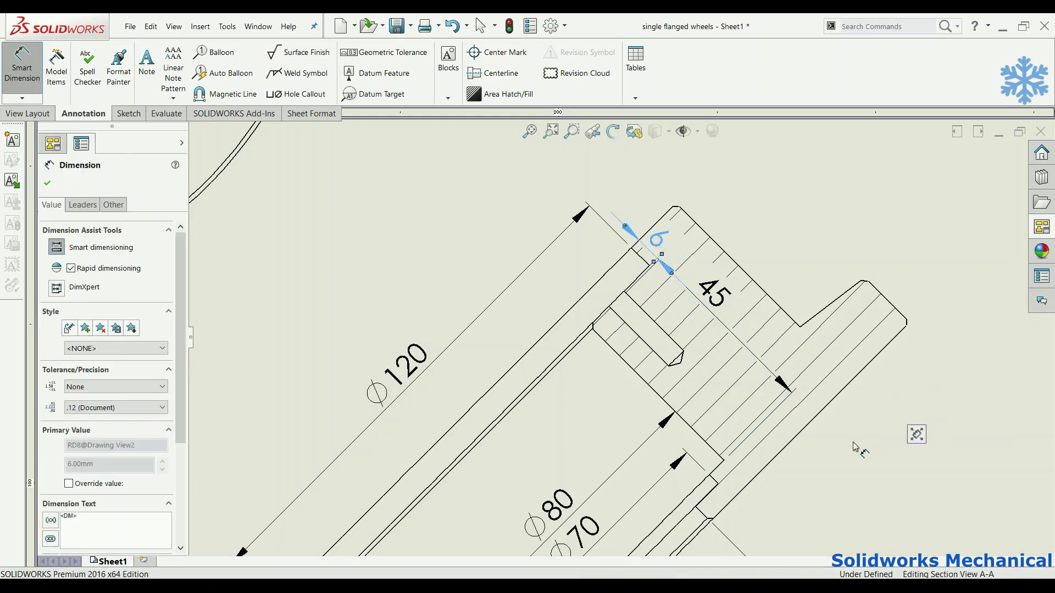
pyautogui.click(918, 436)
# Add the 3 mm bore-step dimension and nudge its text into position
pyautogui.scroll(-5, 655, 394)
pyautogui.scroll(-3, 655, 394)
pyautogui.scroll(-3, 696, 300)
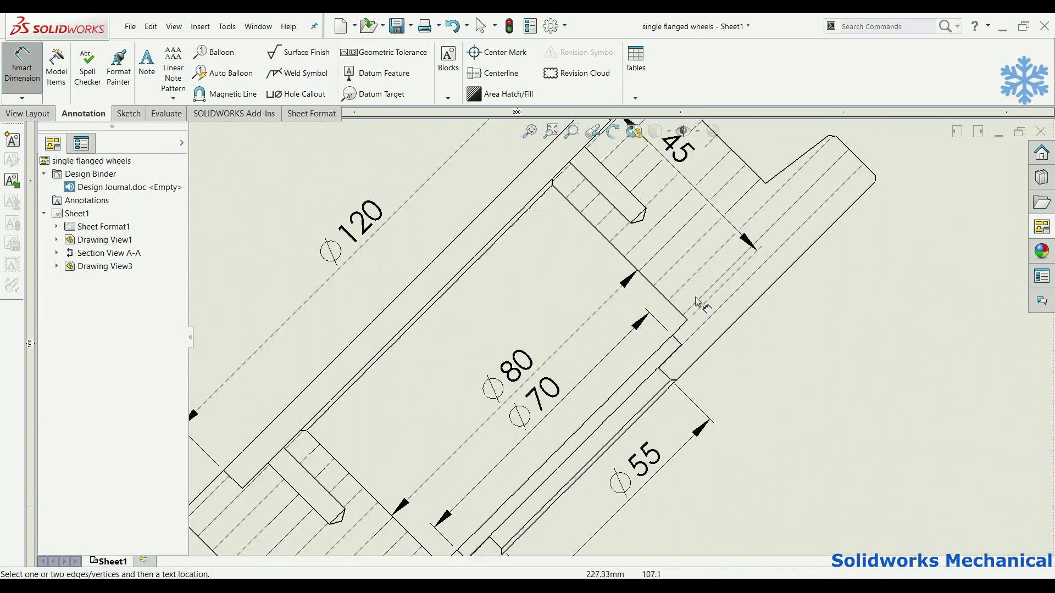
pyautogui.scroll(-2, 644, 392)
pyautogui.click(655, 365)
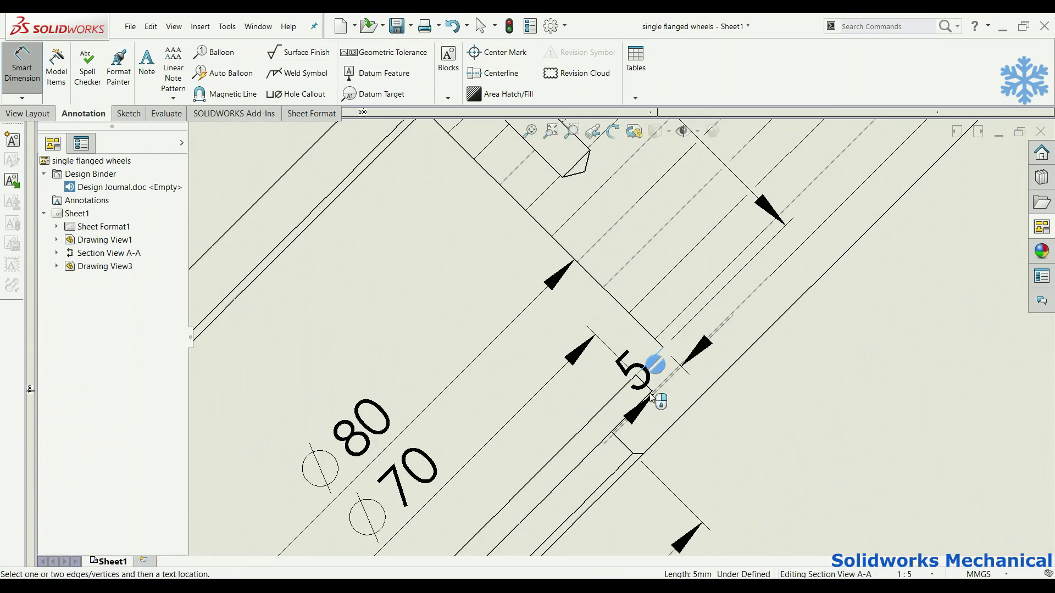
pyautogui.click(650, 394)
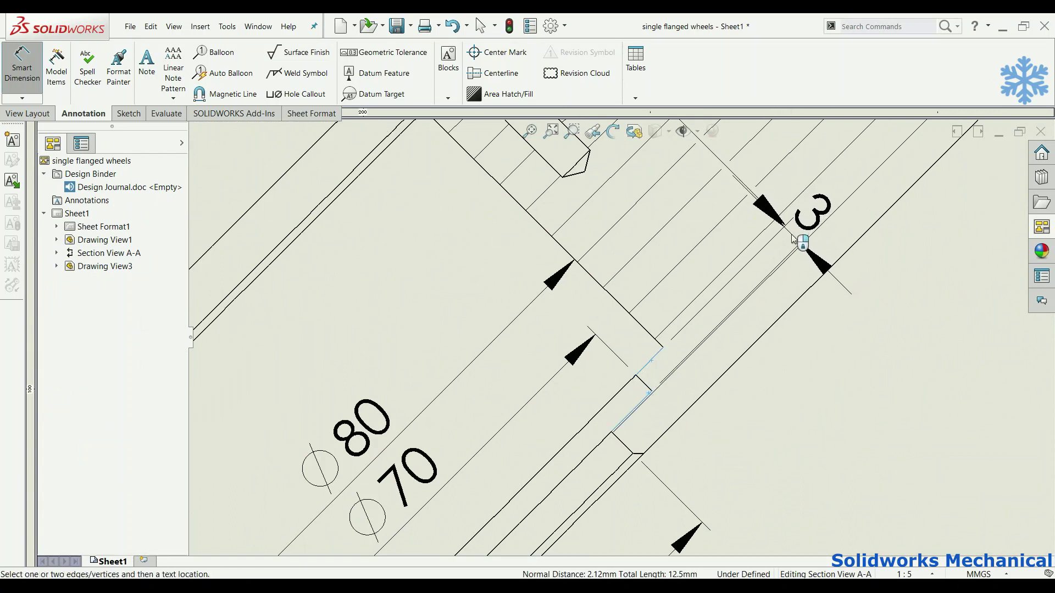
pyautogui.click(806, 220)
pyautogui.moveTo(801, 221); pyautogui.dragTo(797, 212)
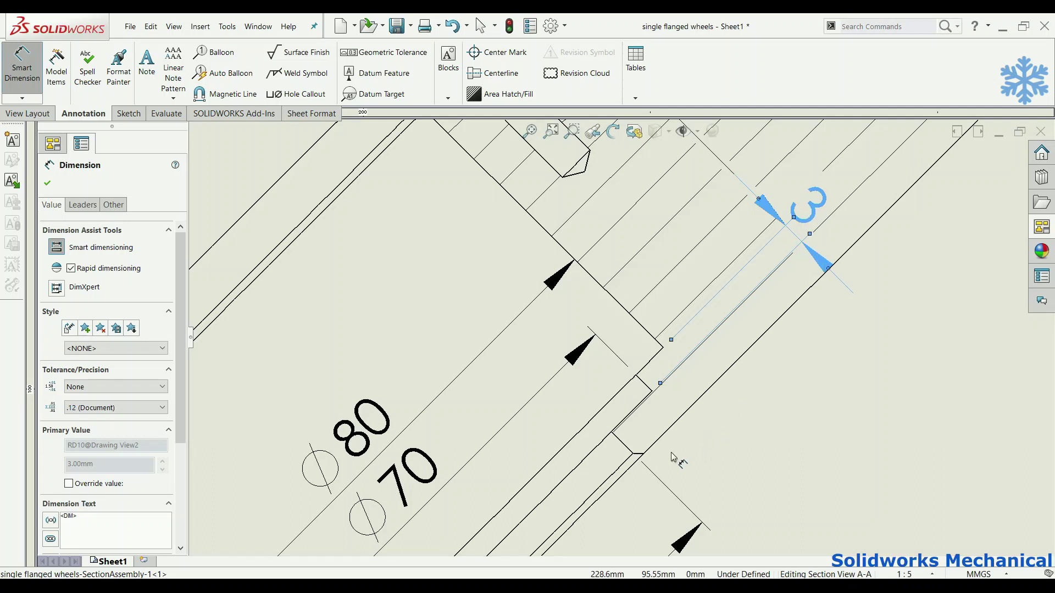
pyautogui.press('Escape')
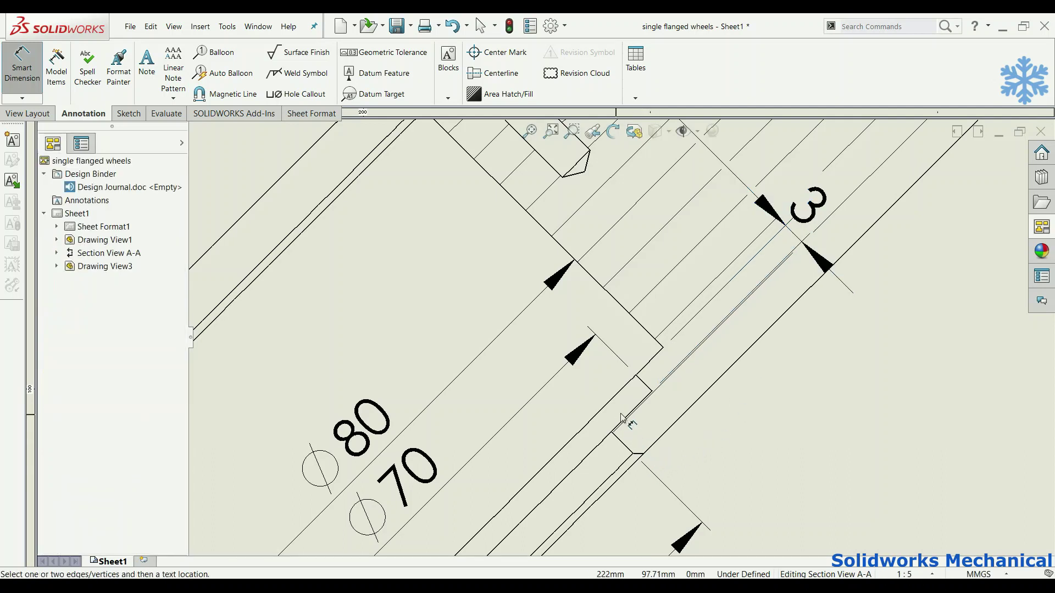
# Add the 5 mm step dimension, discarding a stray 270° angle, and move it beside the ⌀55
pyautogui.click(649, 391)
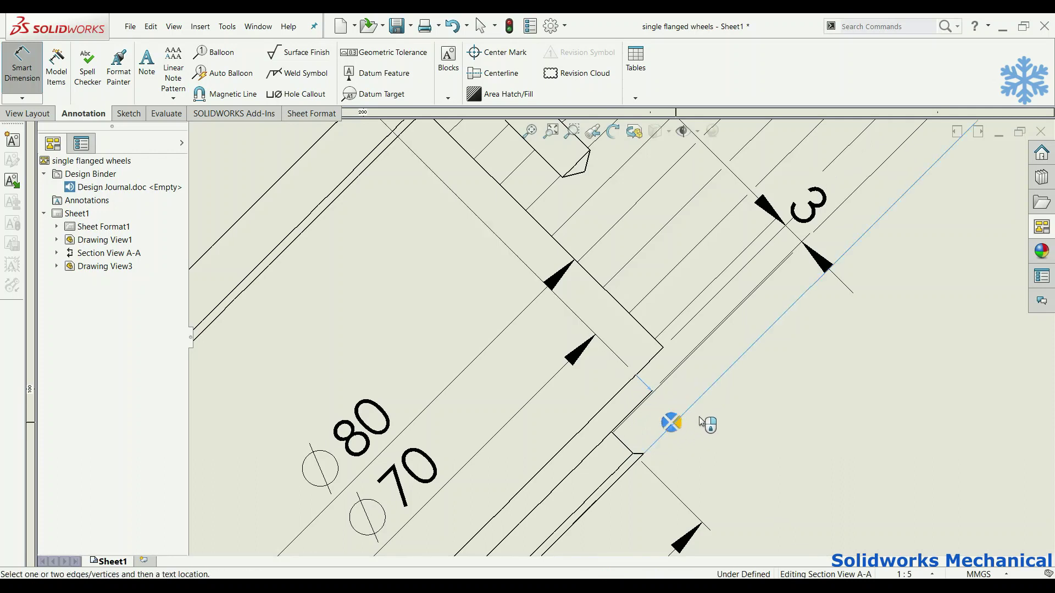
pyautogui.click(671, 423)
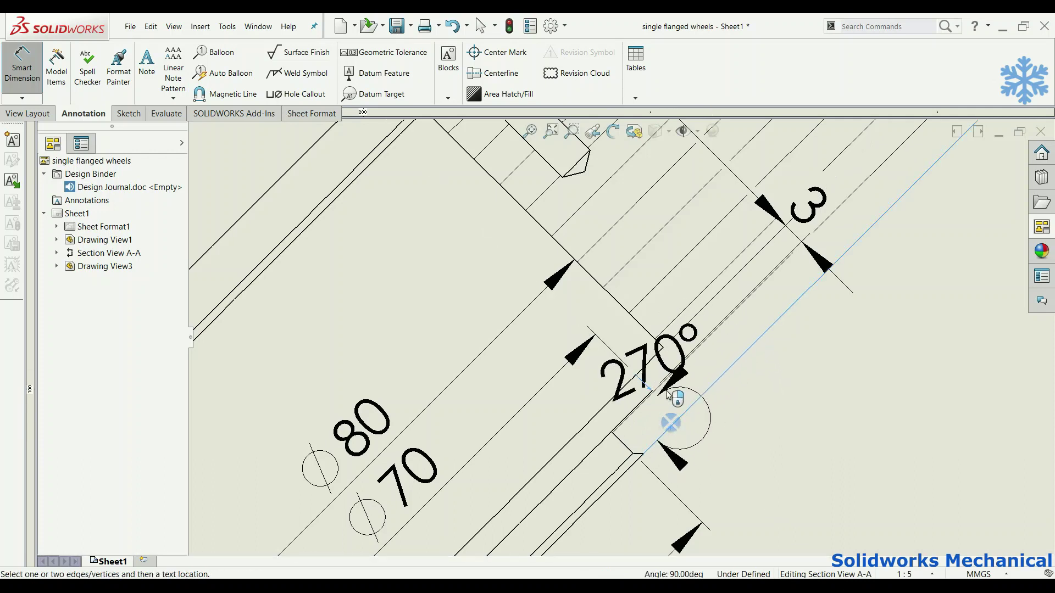
pyautogui.scroll(3, 670, 412)
pyautogui.press('Escape')
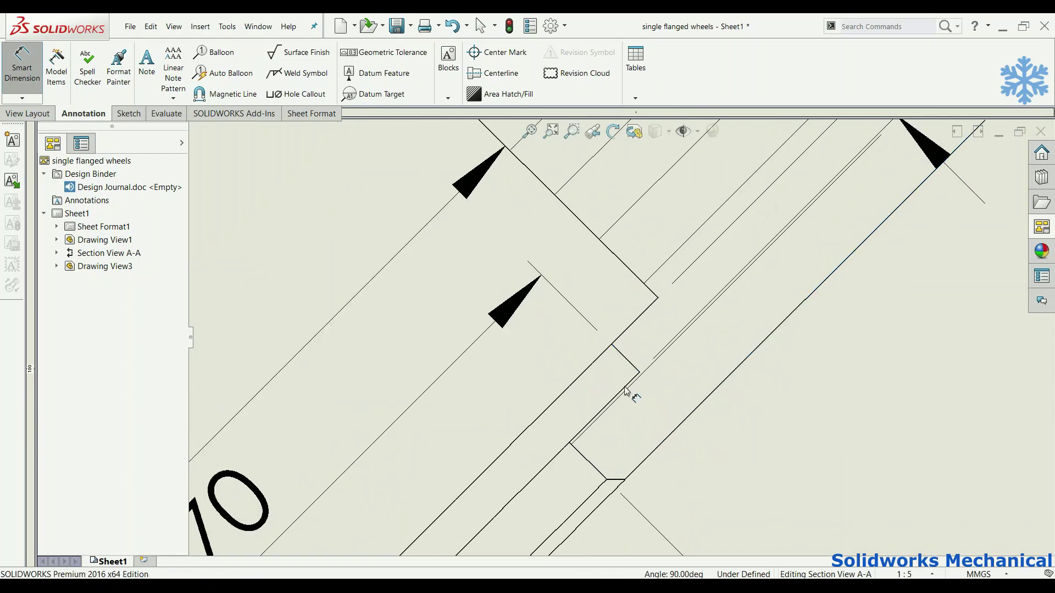
pyautogui.click(625, 391)
pyautogui.click(676, 434)
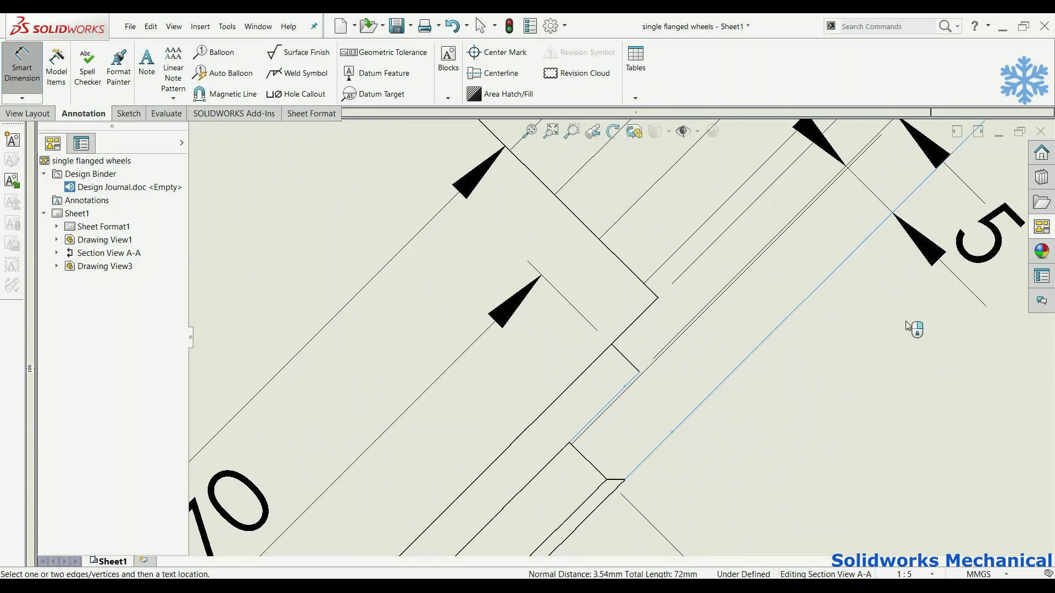
pyautogui.scroll(2, 901, 357)
pyautogui.click(802, 400)
pyautogui.scroll(2, 769, 360)
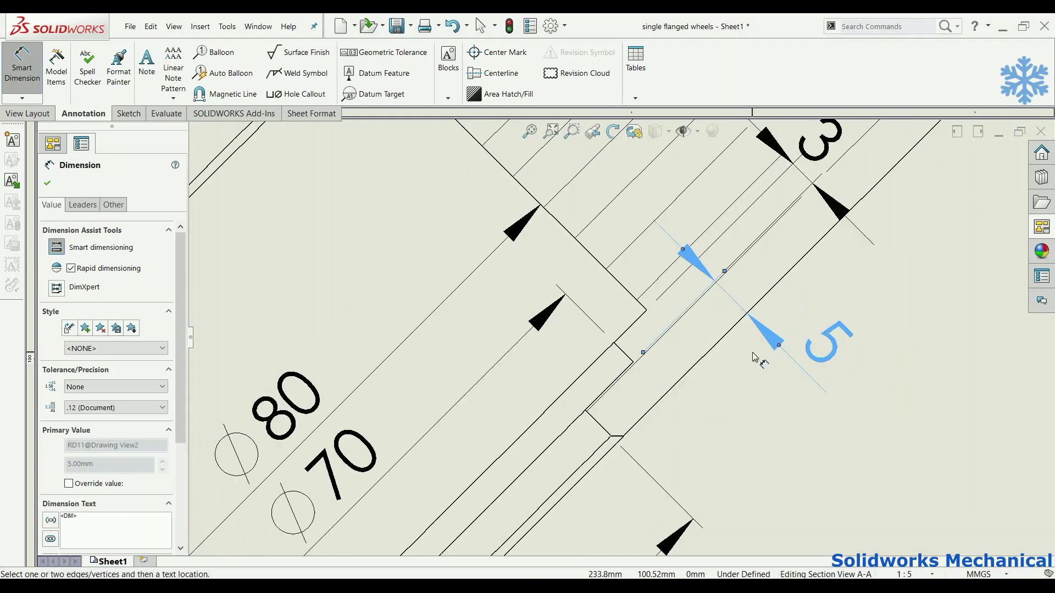
pyautogui.scroll(2, 756, 357)
pyautogui.moveTo(709, 330); pyautogui.dragTo(596, 454)
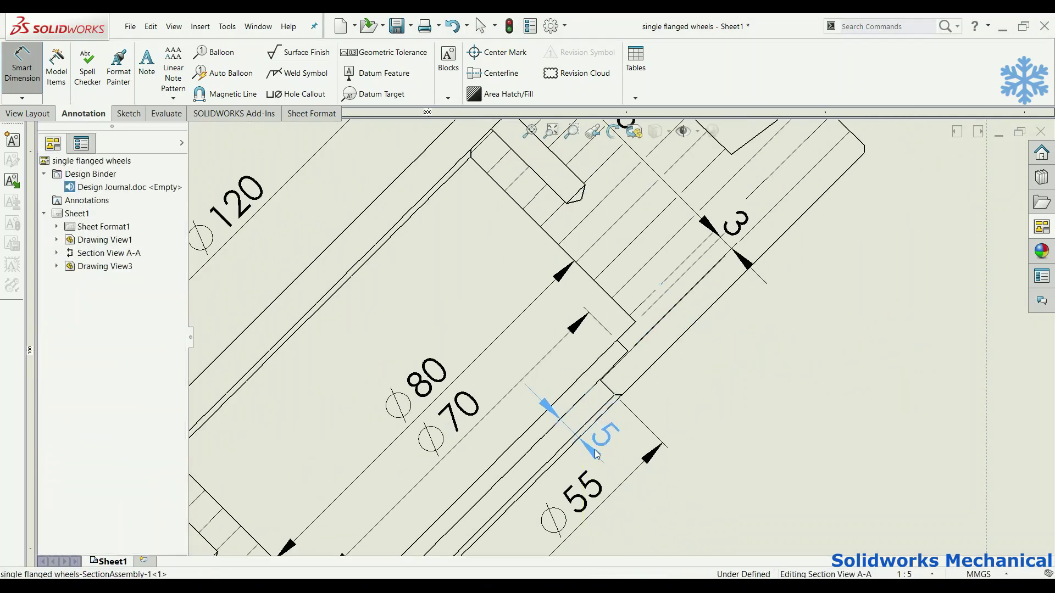
pyautogui.press('Escape')
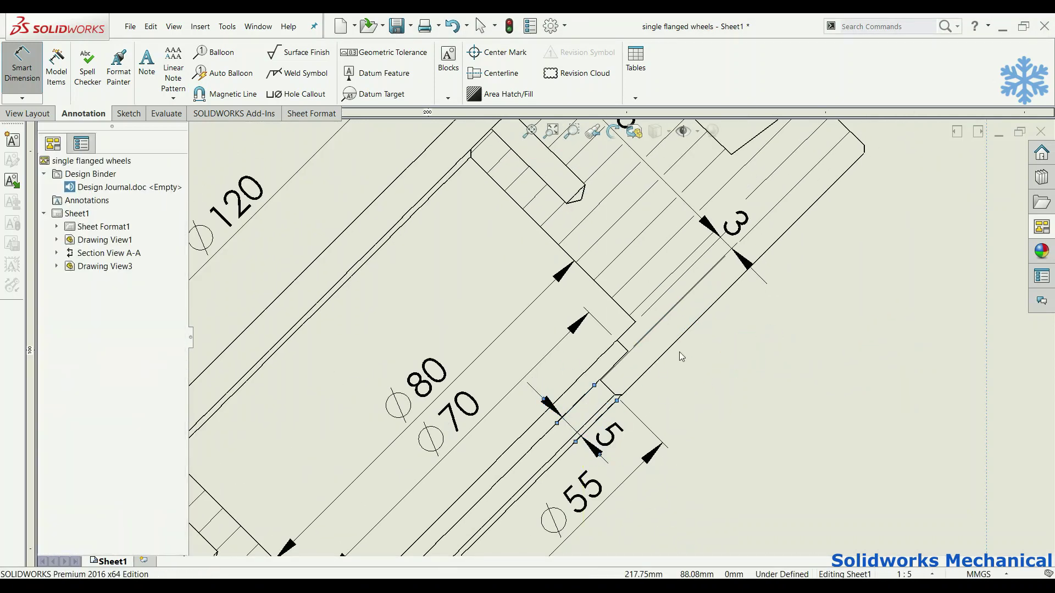
# Reposition the ⌀55 dimension further down-right, below the new dimensions
pyautogui.scroll(2, 679, 352)
pyautogui.press('Escape')
pyautogui.moveTo(572, 456); pyautogui.dragTo(585, 468)
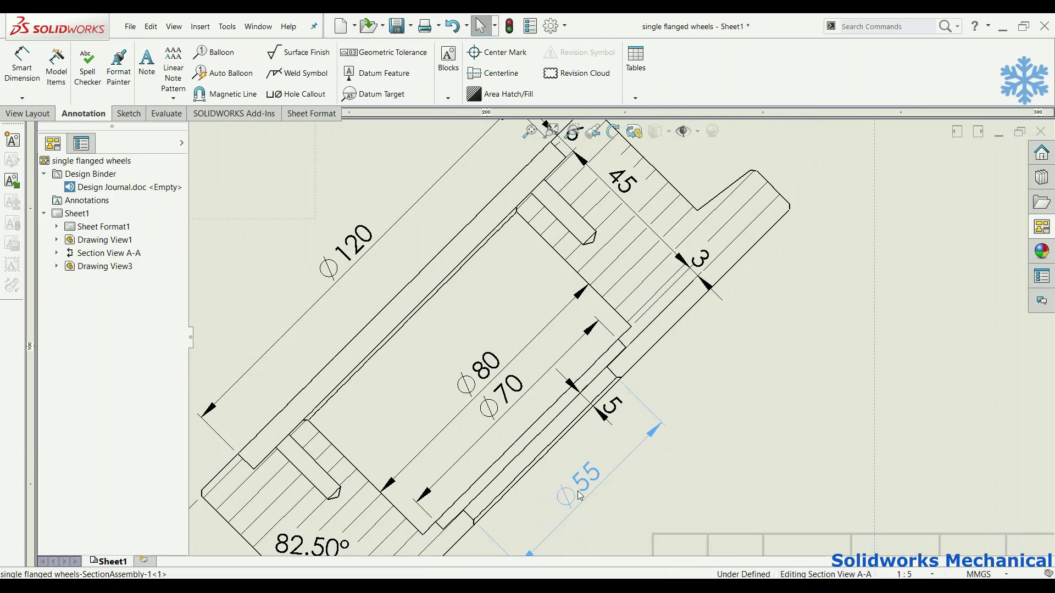
pyautogui.press('Escape')
# Label the bore-edge chamfer with a 1 X 45° chamfer dimension, then zoom back out
pyautogui.scroll(1, 626, 333)
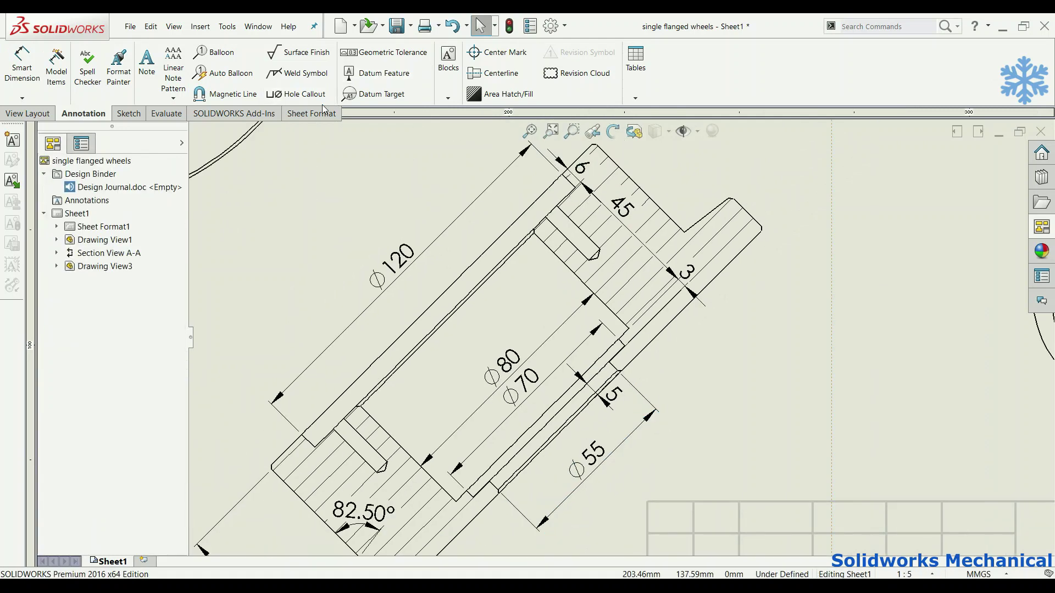
pyautogui.click(22, 98)
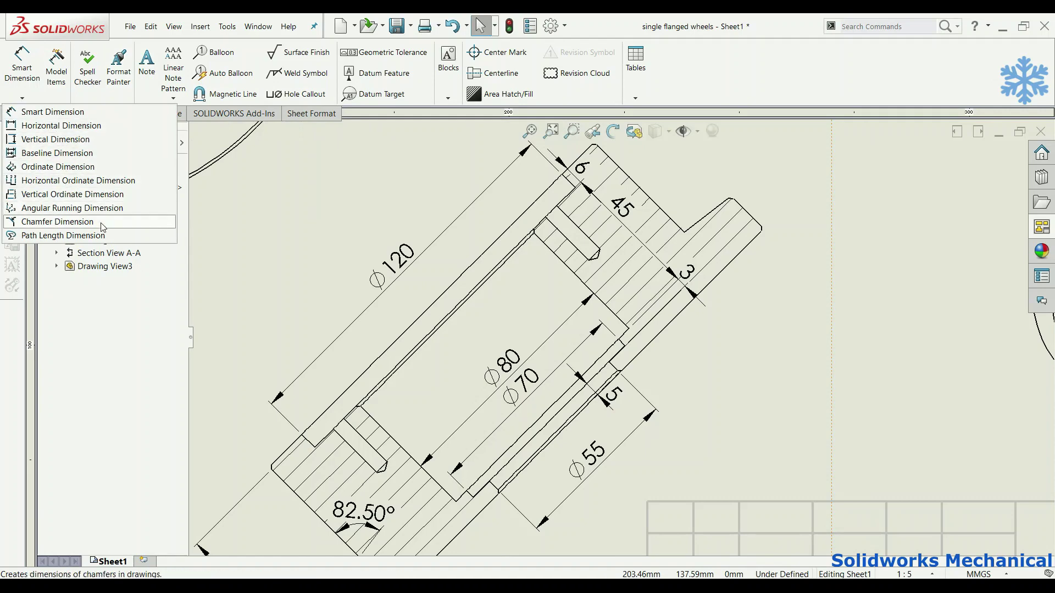
pyautogui.click(82, 221)
pyautogui.scroll(-3, 537, 248)
pyautogui.scroll(-2, 572, 278)
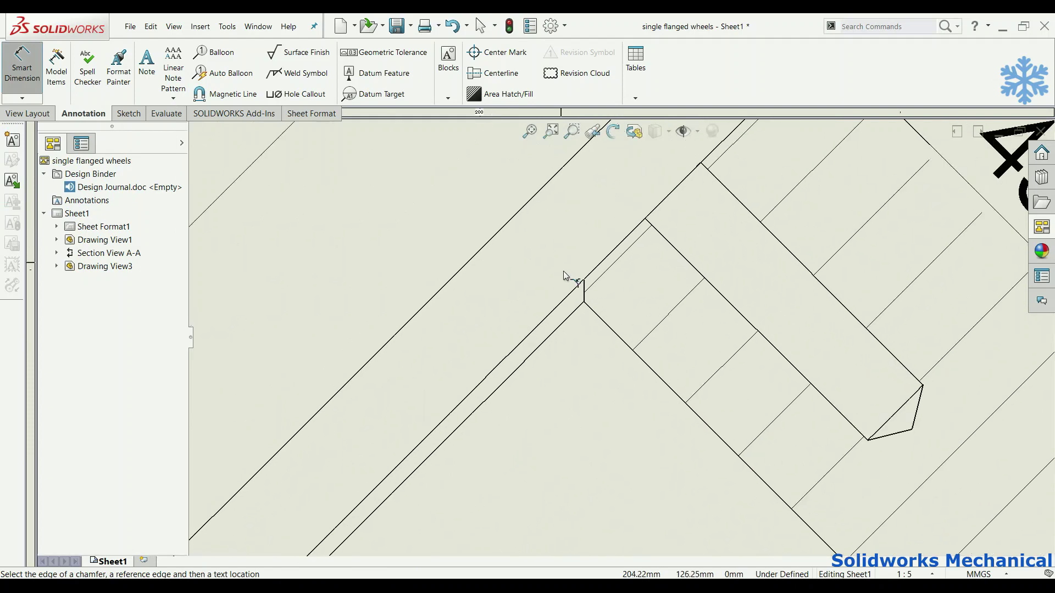
pyautogui.scroll(-2, 580, 303)
pyautogui.click(603, 318)
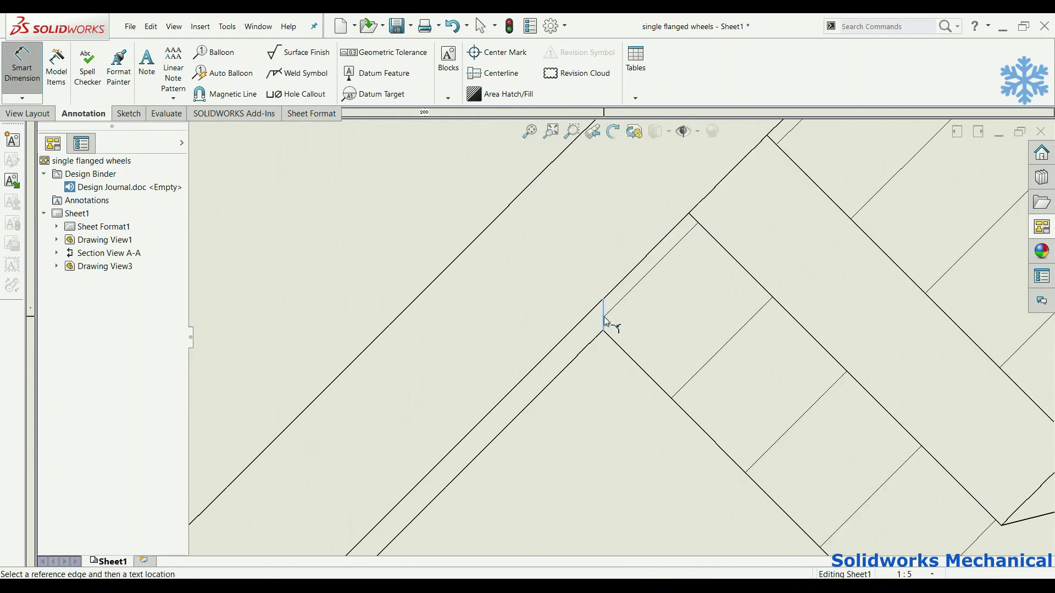
pyautogui.click(623, 286)
pyautogui.scroll(2, 436, 276)
pyautogui.scroll(3, 427, 236)
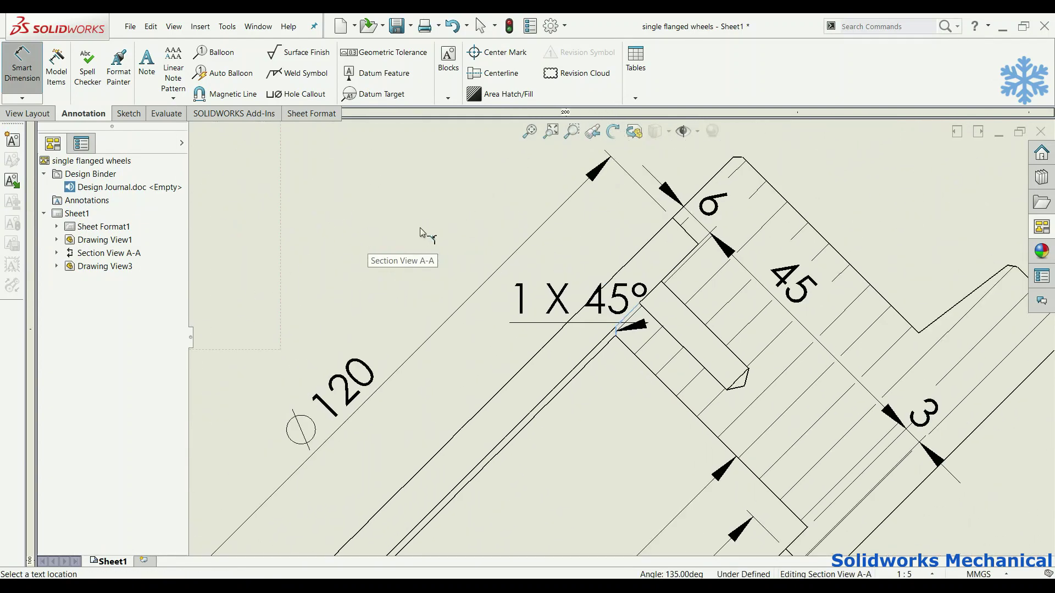
pyautogui.click(322, 216)
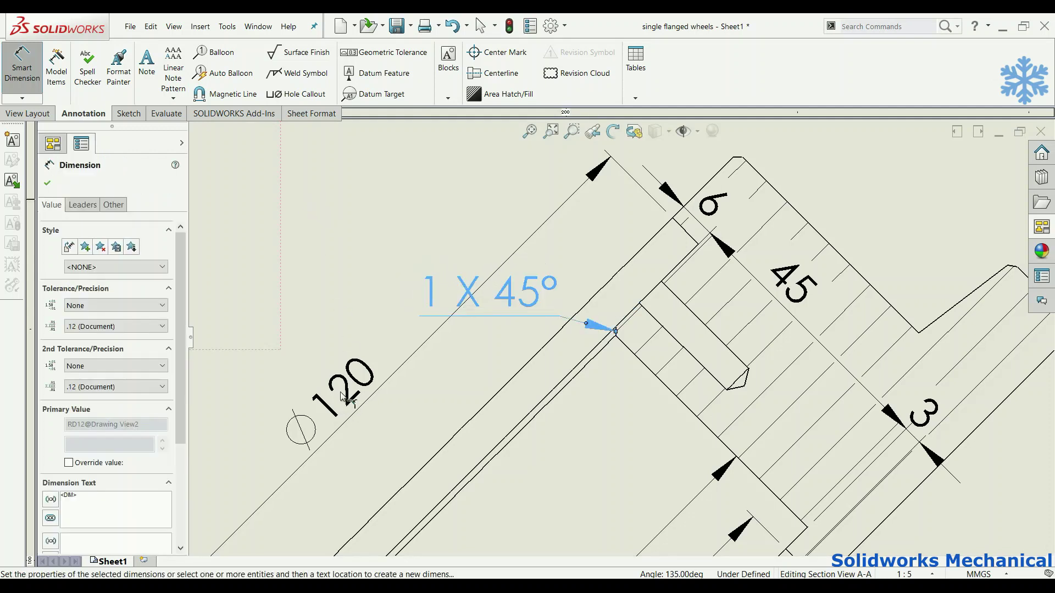
pyautogui.scroll(2, 318, 378)
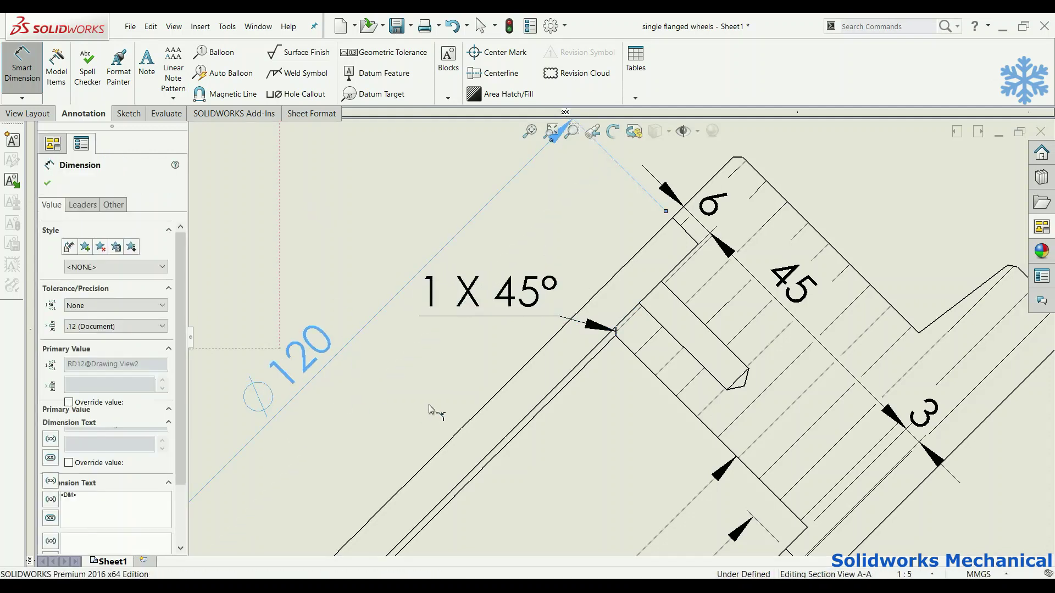
pyautogui.scroll(2, 521, 374)
pyautogui.scroll(3, 623, 396)
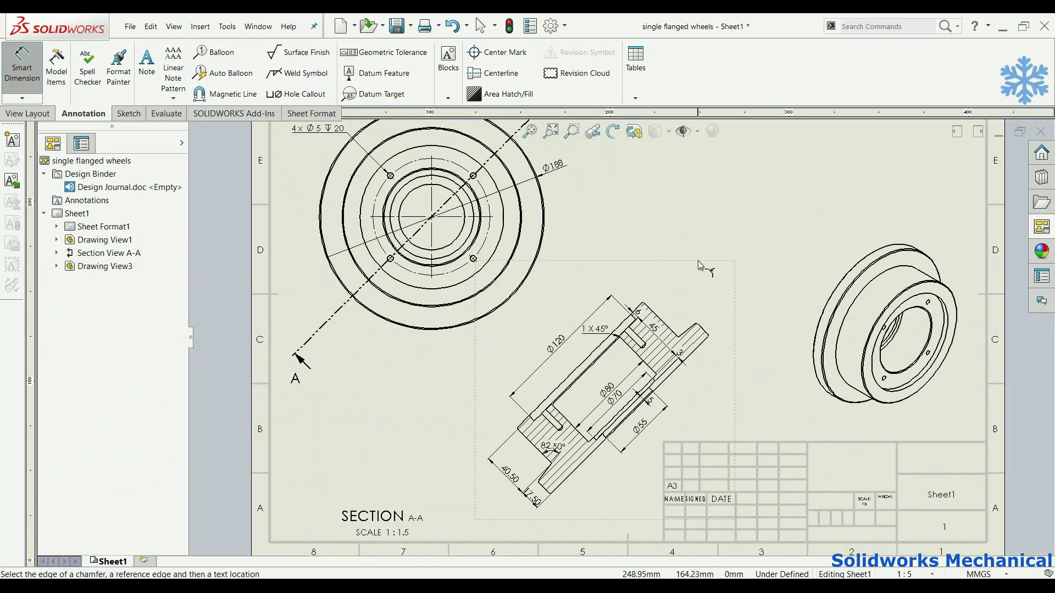
pyautogui.press('Escape')
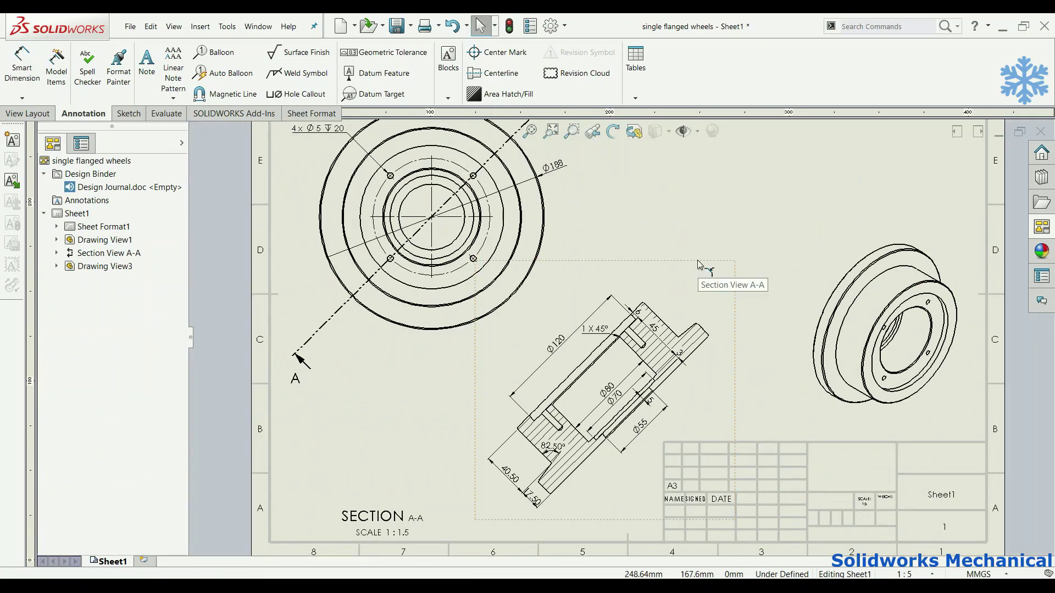
pyautogui.click(326, 97)
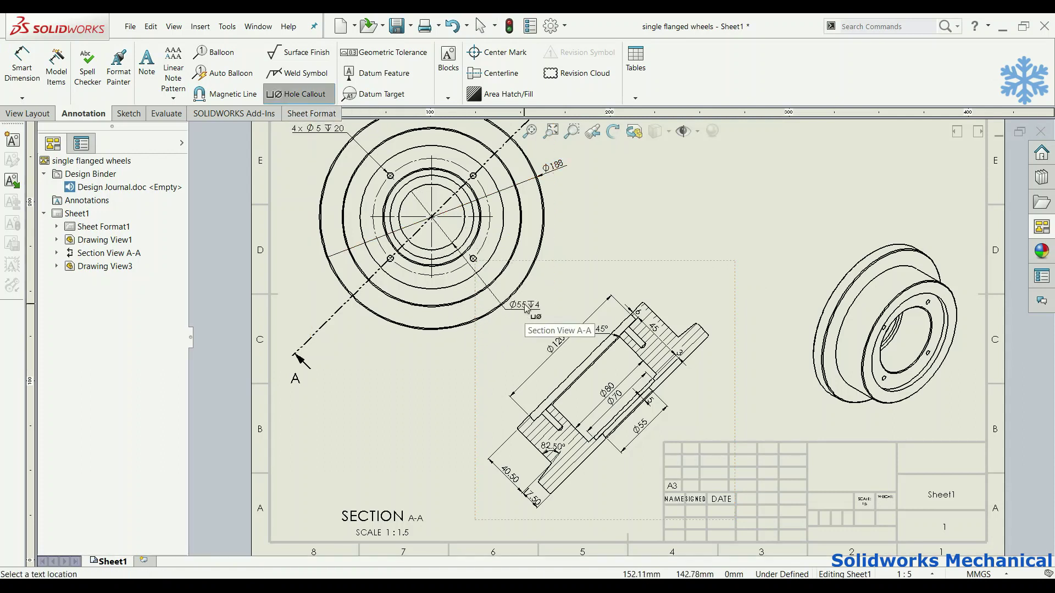
pyautogui.press('Escape')
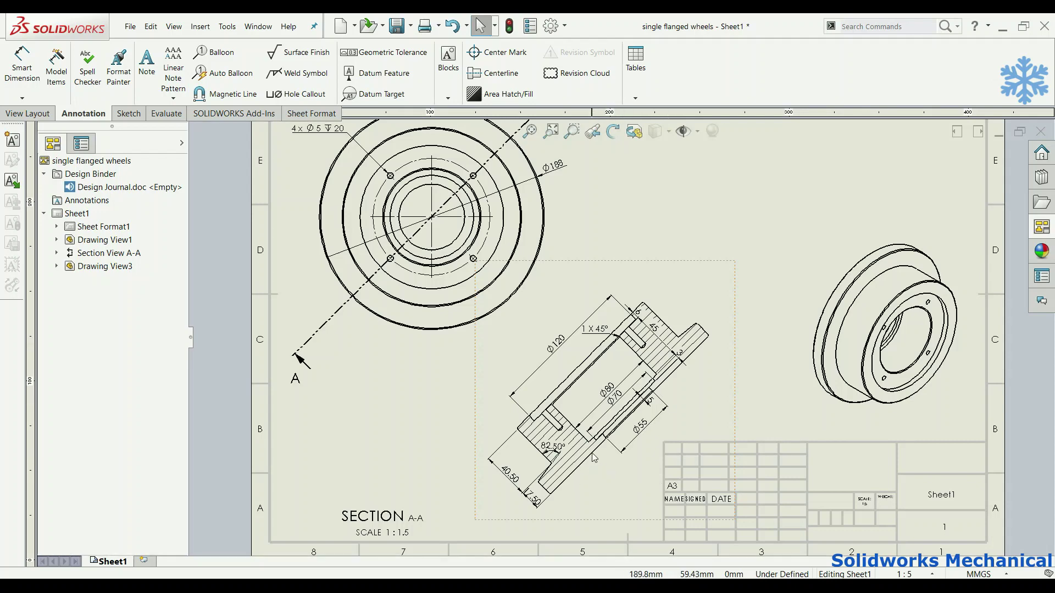
pyautogui.scroll(1, 542, 472)
pyautogui.scroll(1, 544, 440)
pyautogui.scroll(2, 555, 357)
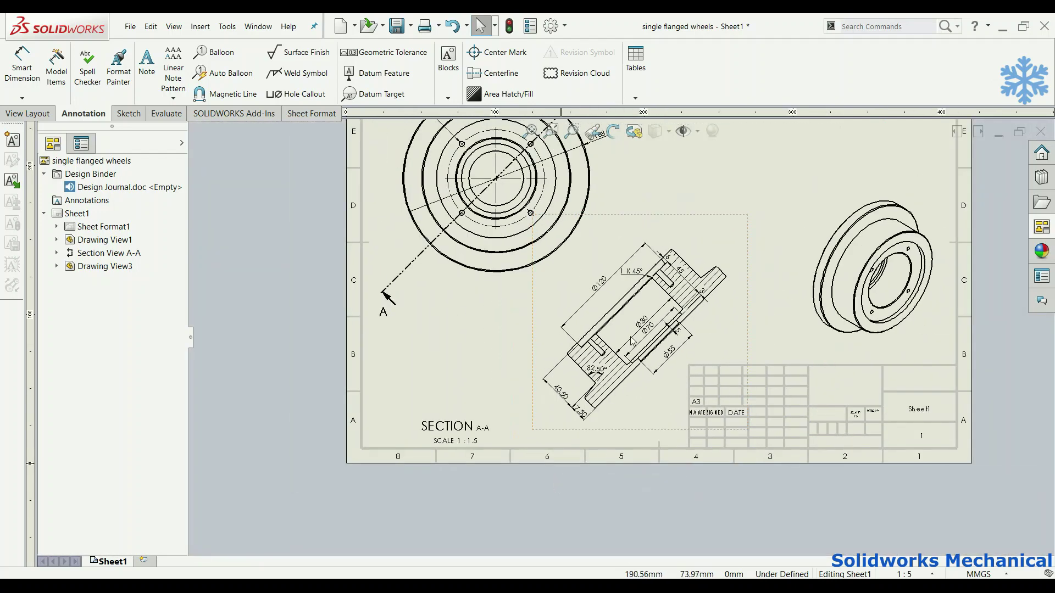
pyautogui.scroll(1, 569, 283)
pyautogui.press('f')
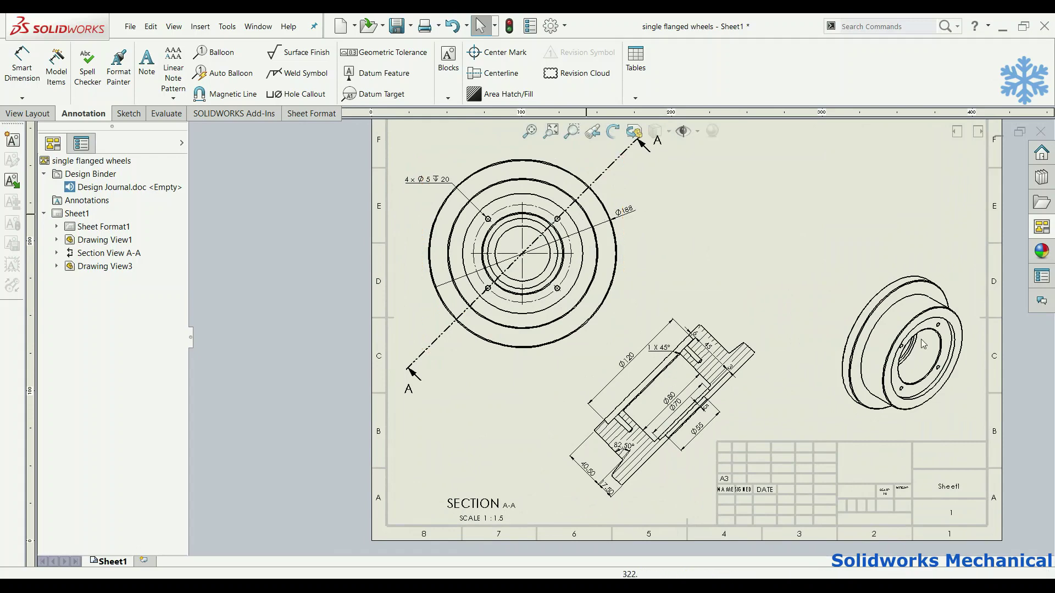
# Dimension the bolt-hole circle in the front view as R49
pyautogui.click(21, 71)
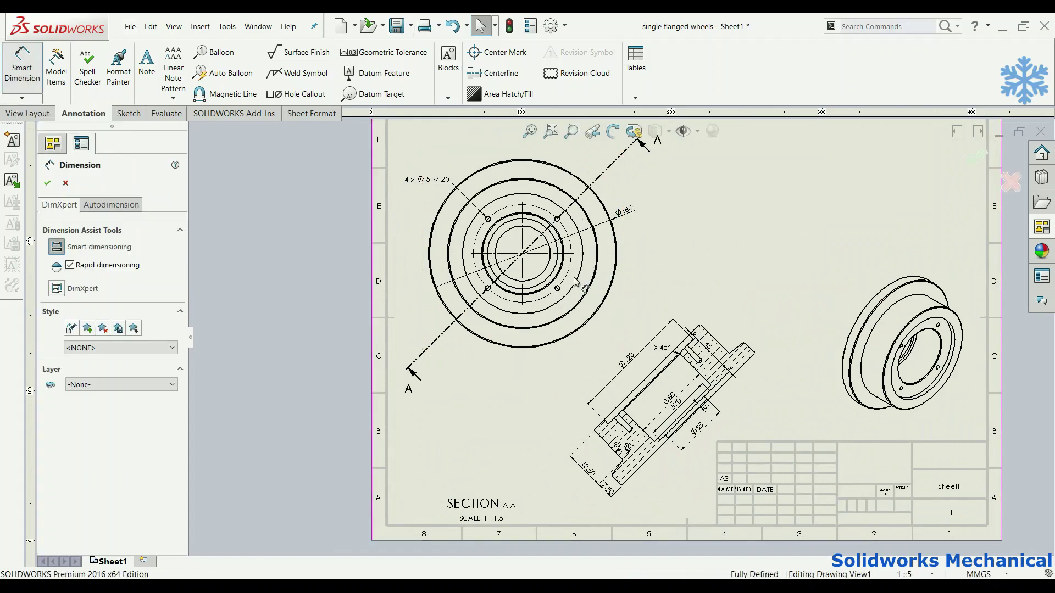
pyautogui.click(660, 248)
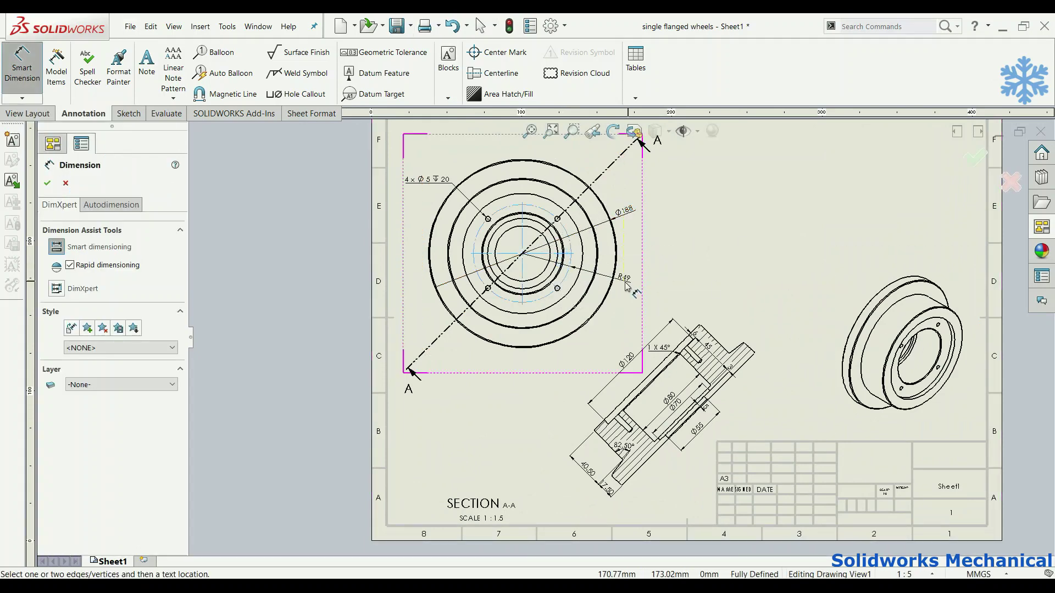
pyautogui.scroll(-3, 583, 278)
pyautogui.scroll(-2, 583, 285)
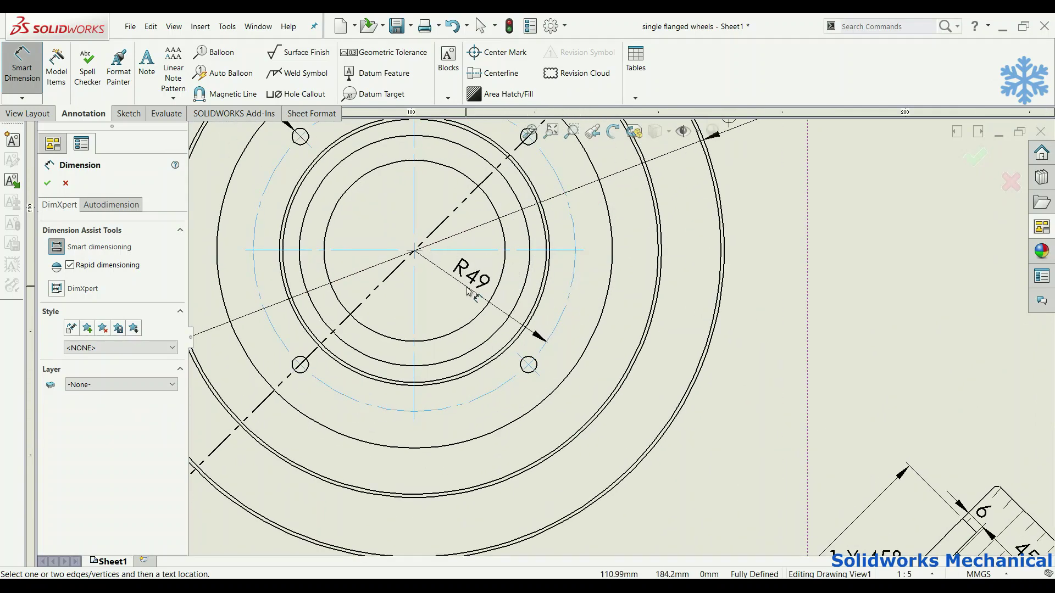
pyautogui.click(468, 291)
pyautogui.scroll(3, 620, 335)
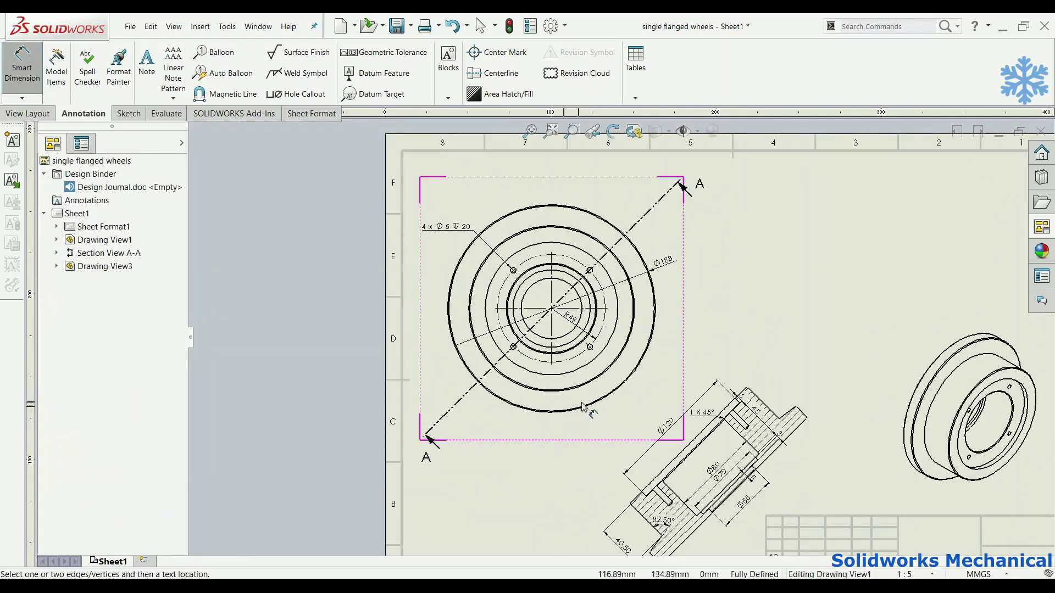
pyautogui.scroll(2, 583, 406)
pyautogui.scroll(1, 584, 406)
pyautogui.scroll(-5, 658, 358)
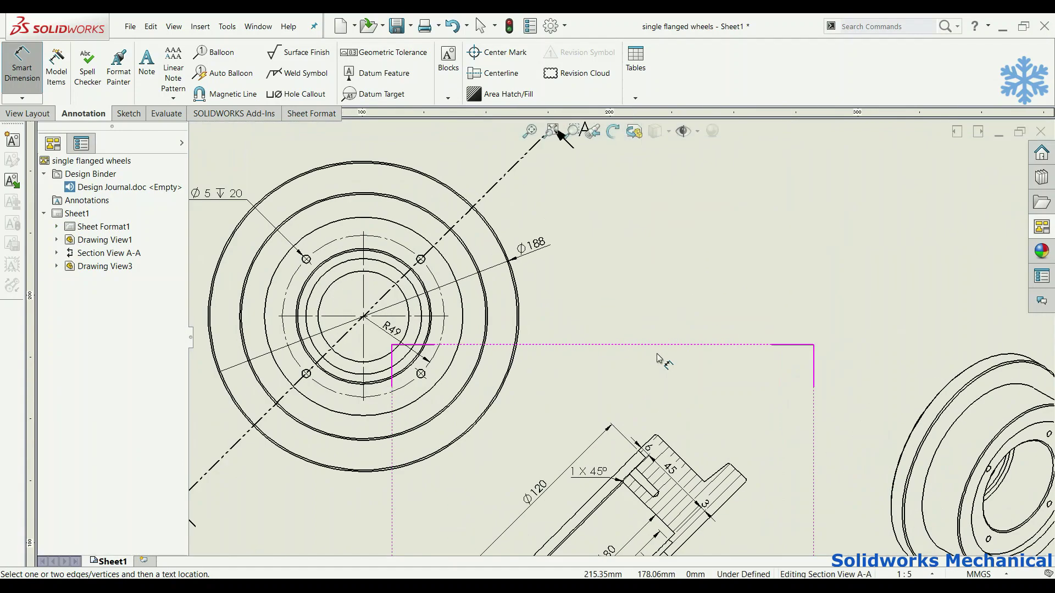
pyautogui.scroll(3, 648, 347)
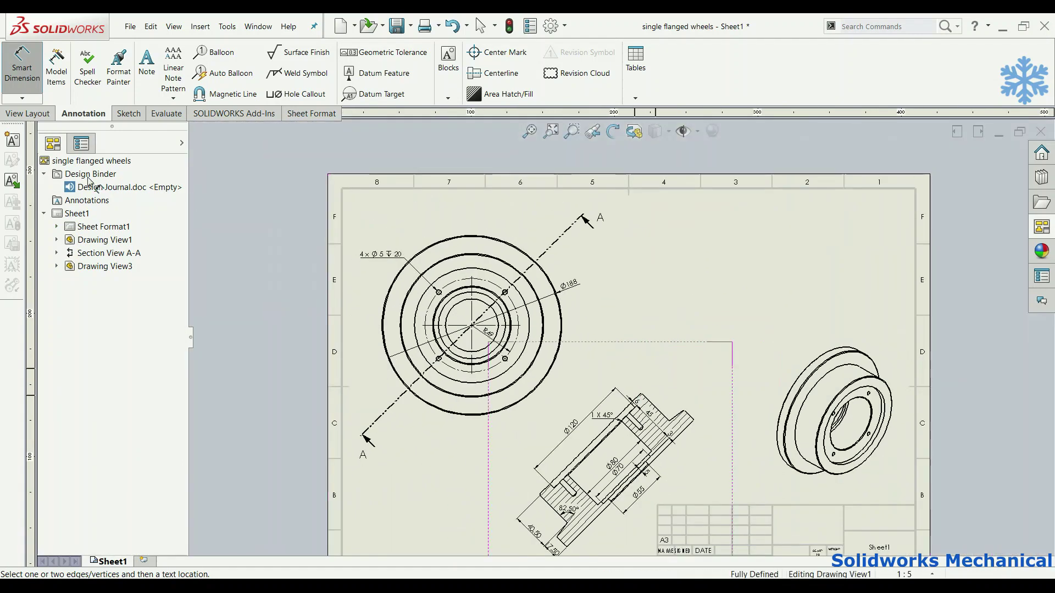
pyautogui.scroll(-2, 684, 440)
pyautogui.scroll(-1, 682, 389)
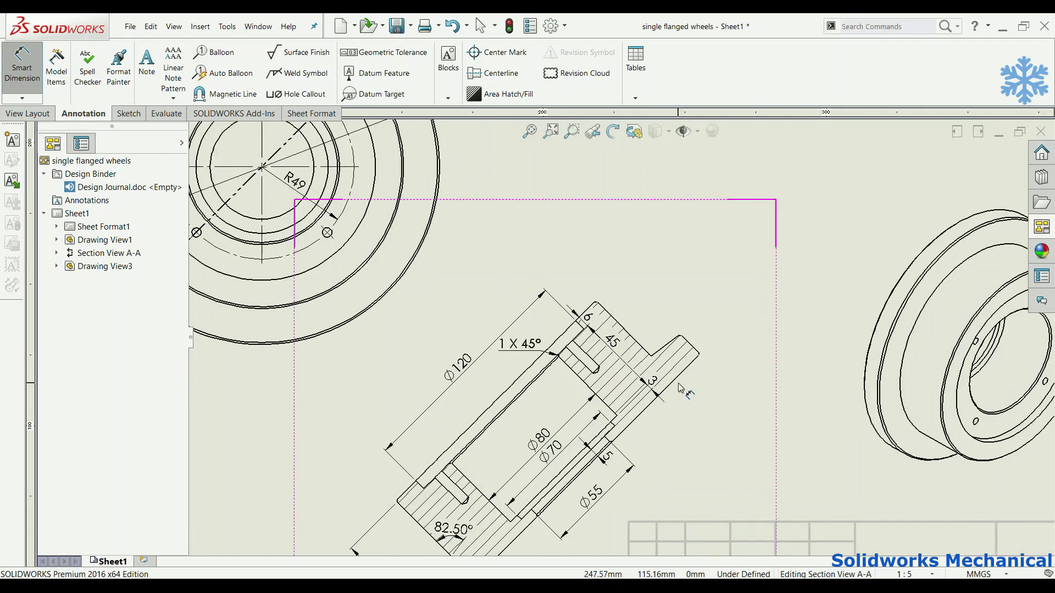
# Add a 59 dimension between two edges of section A-A and fit the sheet
pyautogui.click(676, 377)
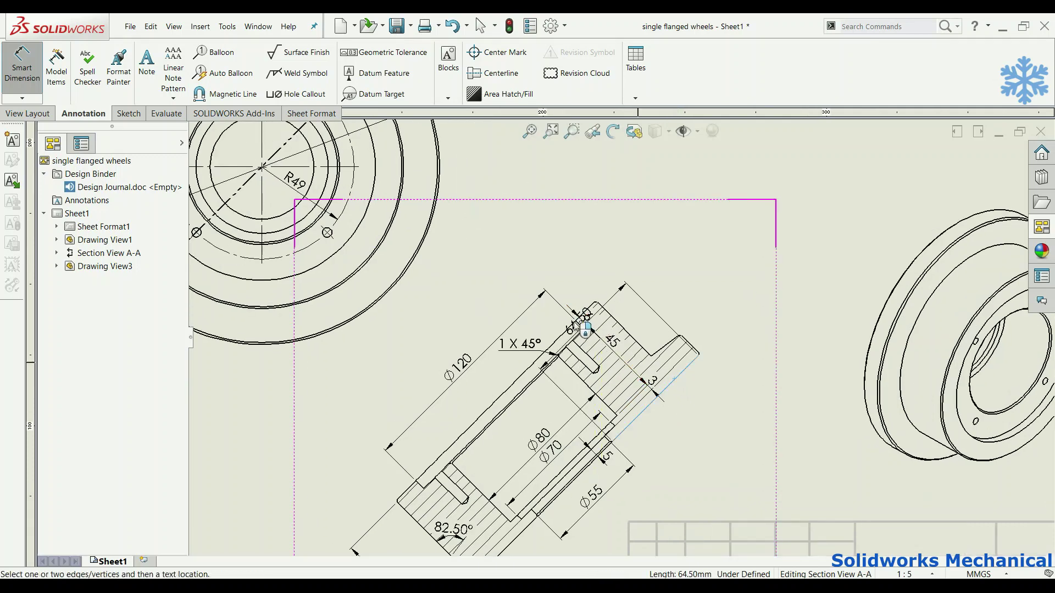
pyautogui.click(573, 331)
pyautogui.scroll(2, 575, 332)
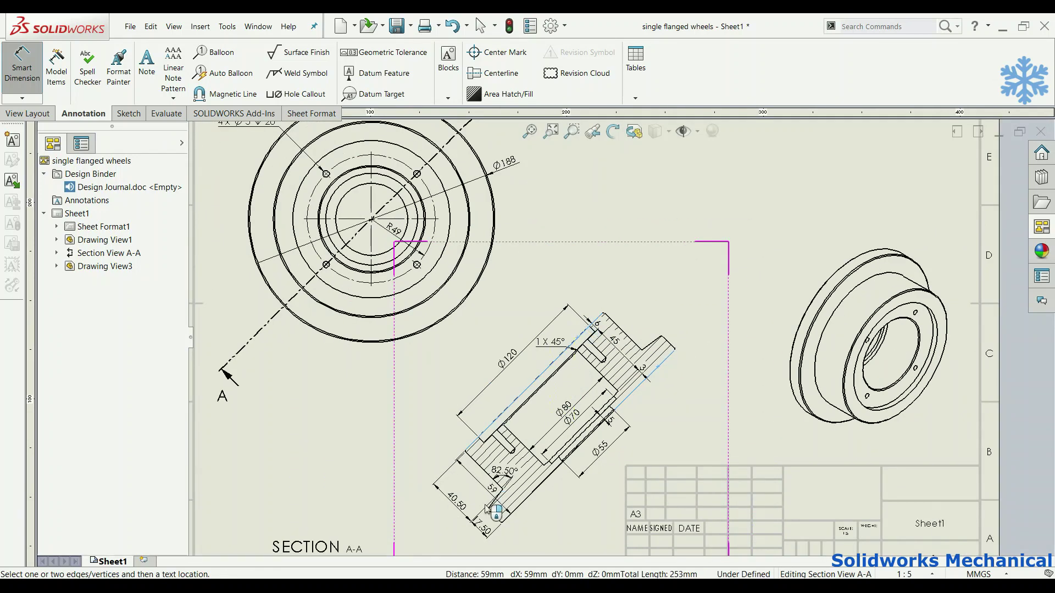
pyautogui.click(446, 530)
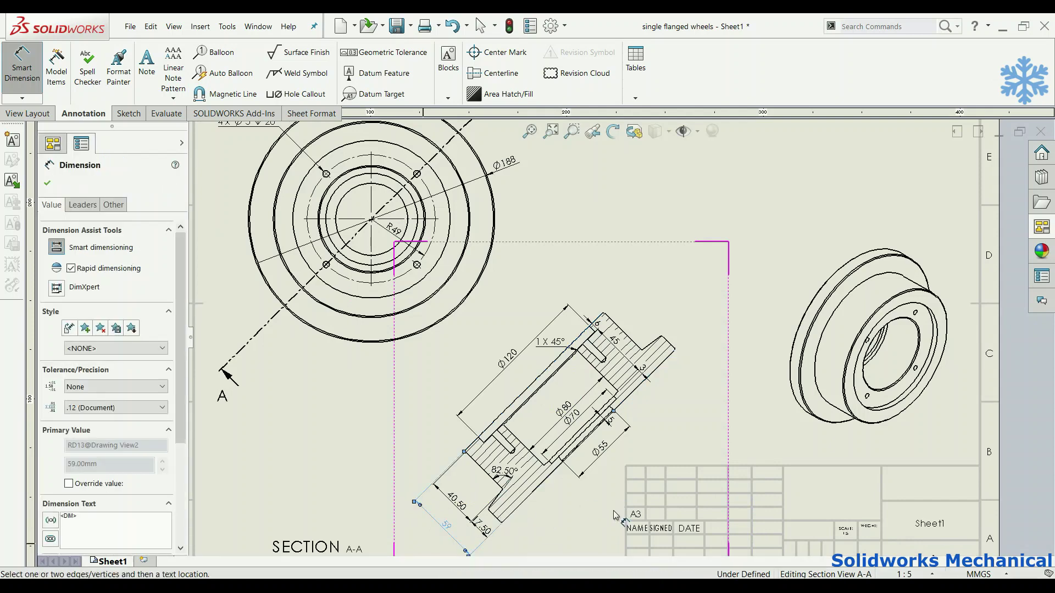
pyautogui.press('f')
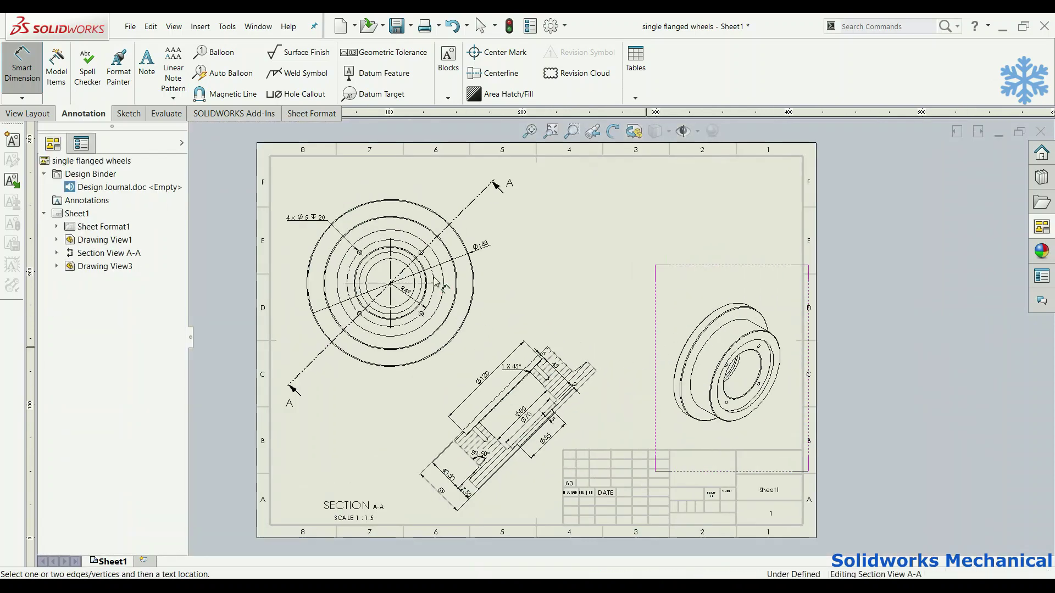
pyautogui.click(130, 26)
# Save the drawing as single flanged wheels and export an Adobe PDF copy
pyautogui.click(146, 117)
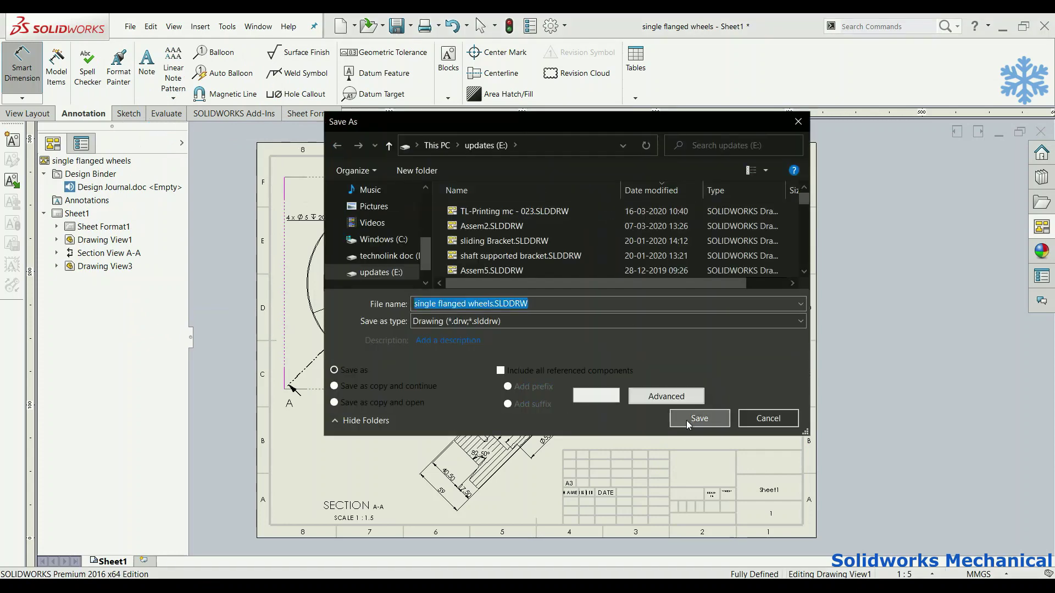
pyautogui.click(696, 419)
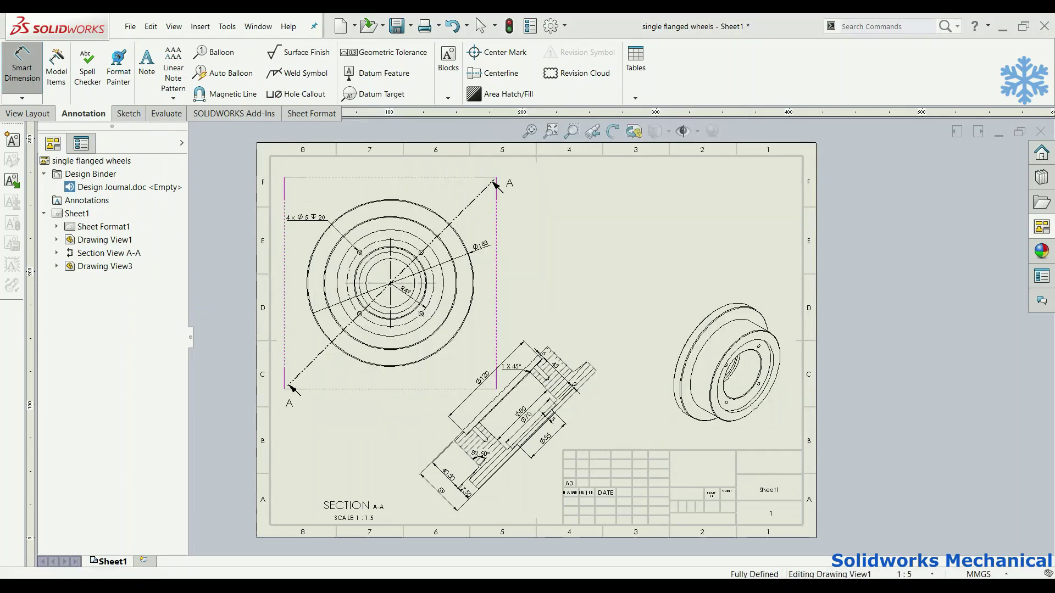
pyautogui.click(131, 26)
pyautogui.click(157, 130)
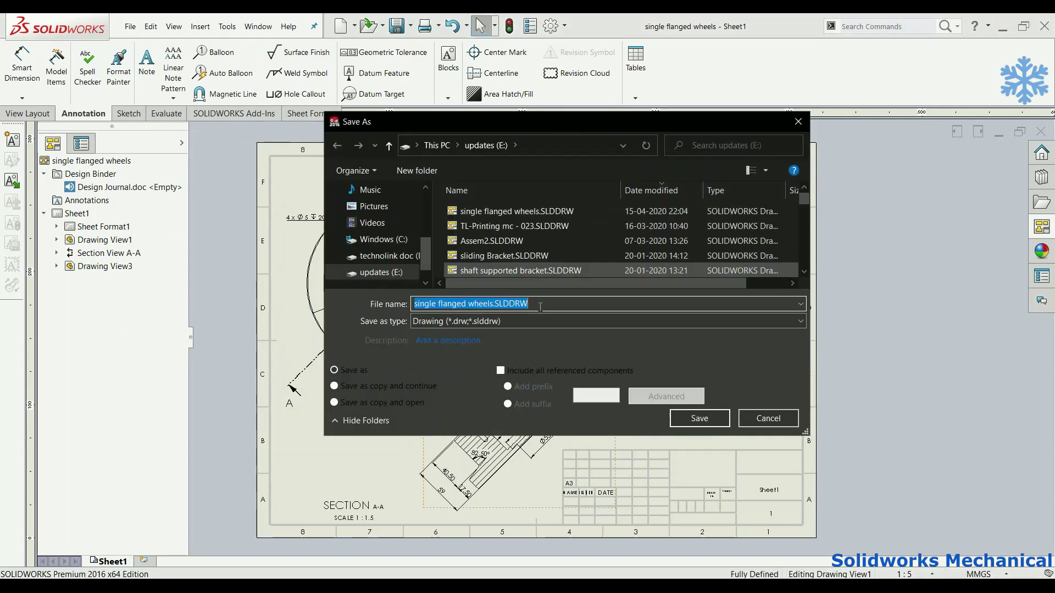
pyautogui.click(537, 320)
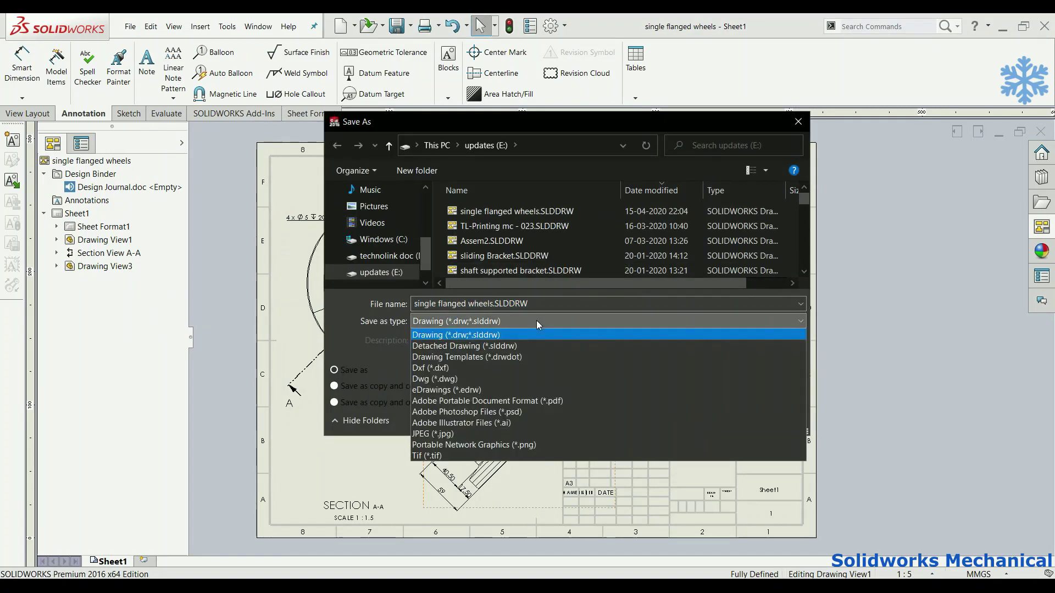
pyautogui.click(572, 400)
pyautogui.click(688, 443)
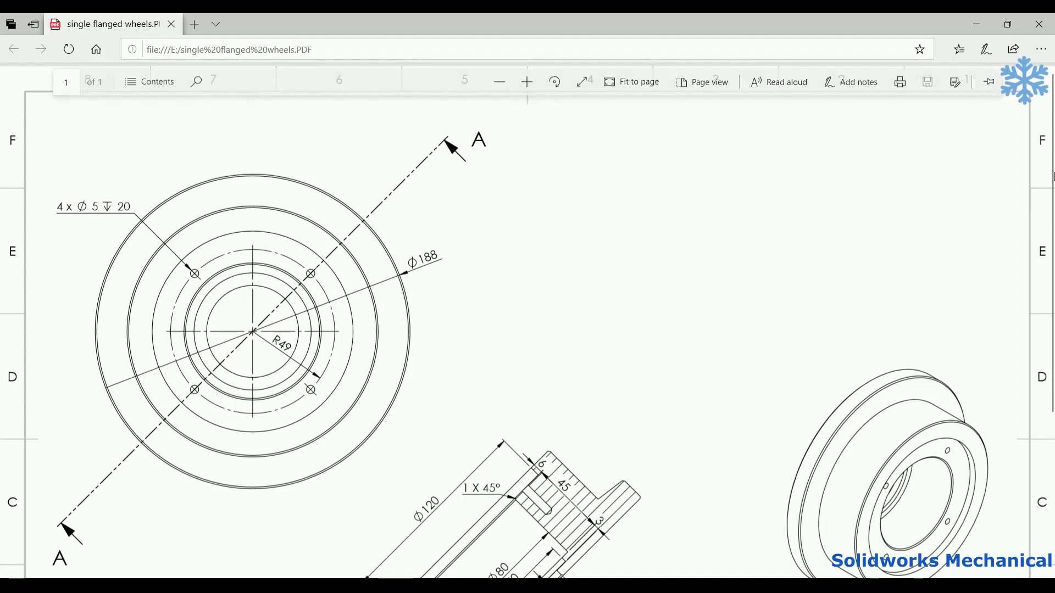
# Scroll the exported PDF in Edge to check section A-A and the title block
pyautogui.scroll(-5, 1052, 360)
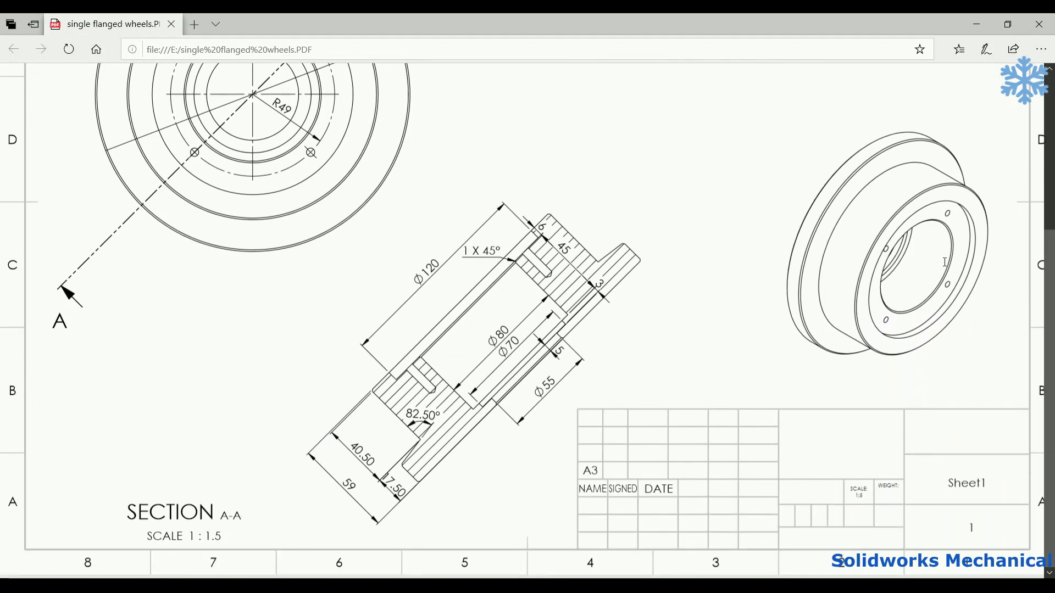